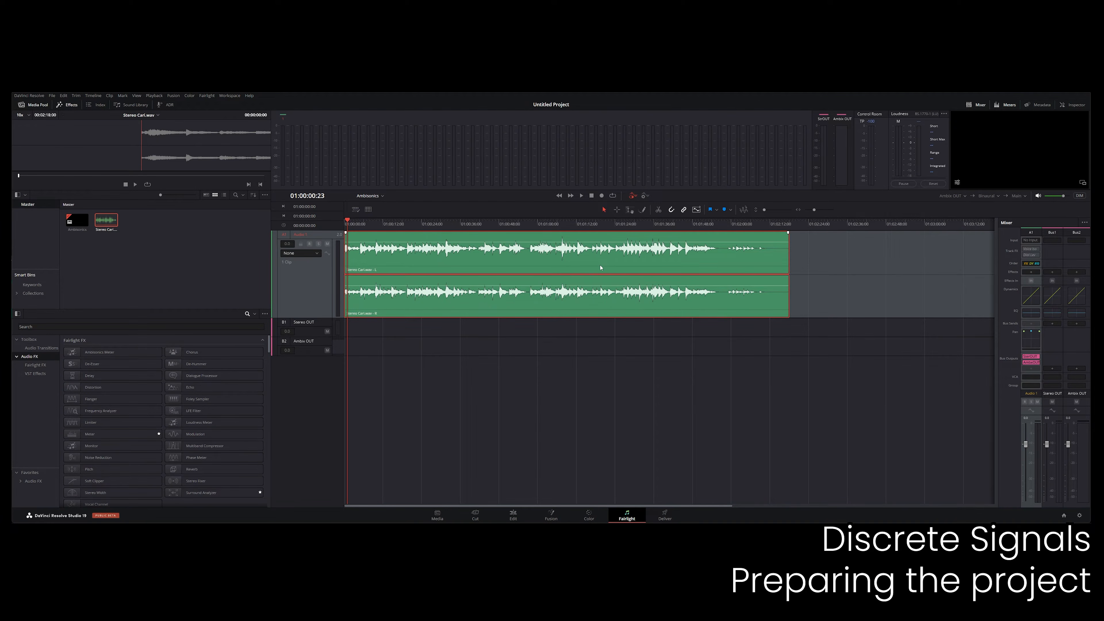
Play the opening of the stereo clip and switch Audio 1's panner to spherical mode.
key(space)
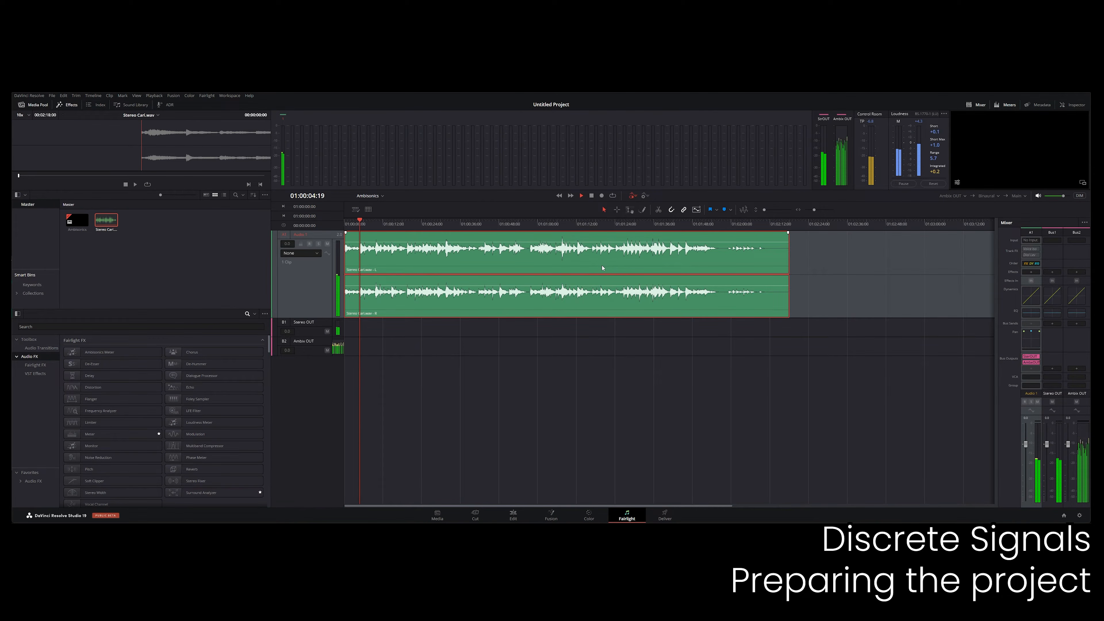
key(space)
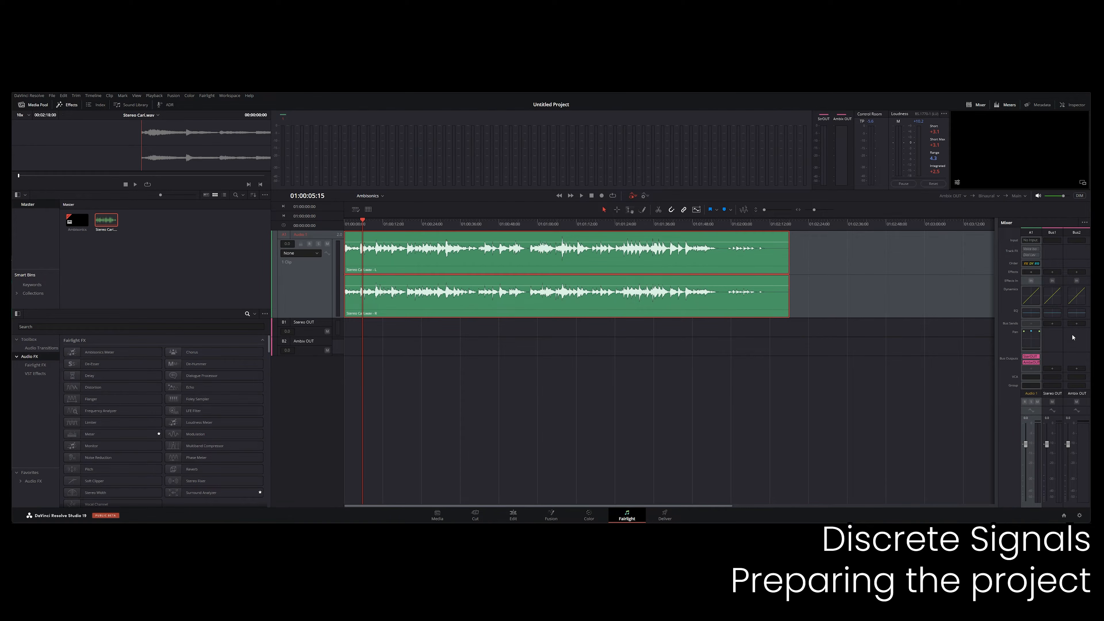
double_click(1031, 340)
drag(528, 215, 354, 255)
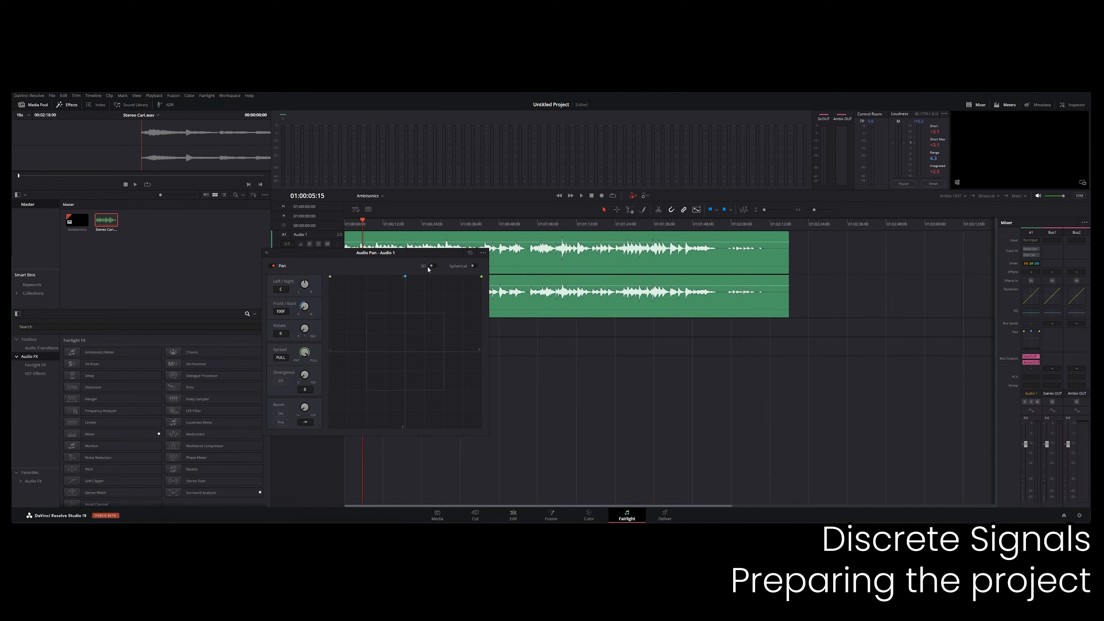
click(474, 267)
Shift the azimuth and set the rotation to 74 in Audio 1's spherical panner during playback.
key(space)
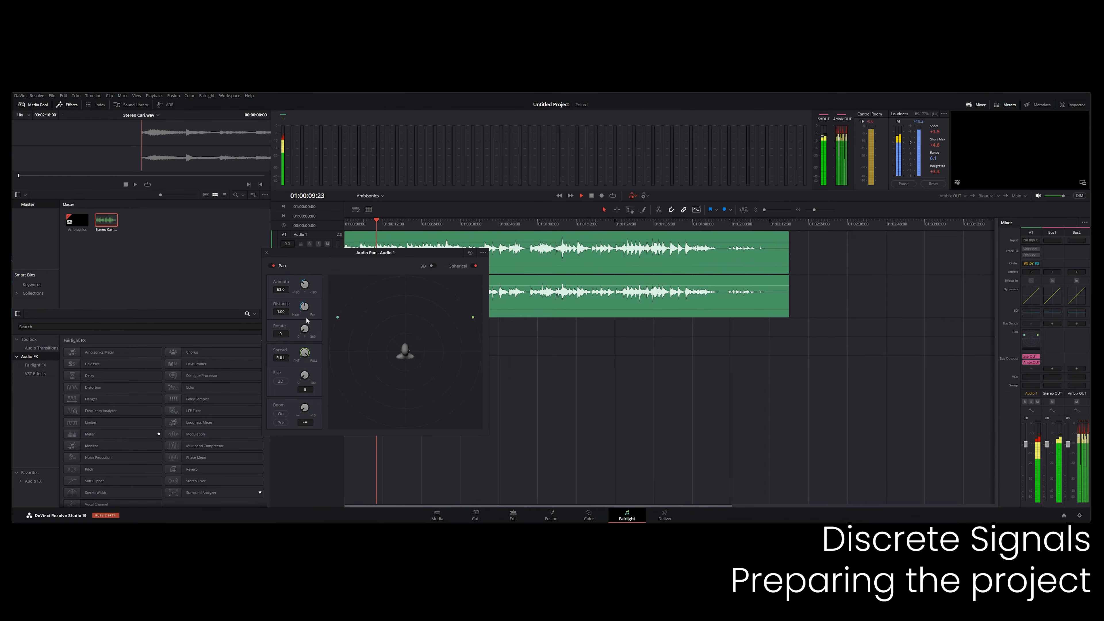
drag(310, 366, 279, 334)
drag(303, 286, 209, 356)
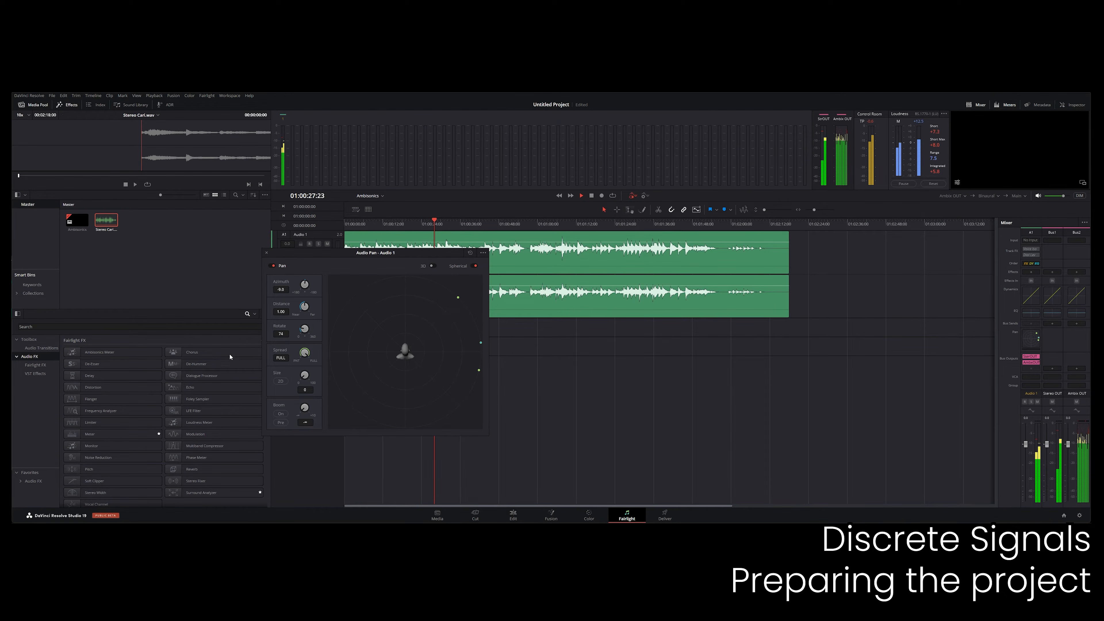
Enable 3D panning for Audio 1 and set pitch to 37 and roll to 90 during playback.
click(432, 265)
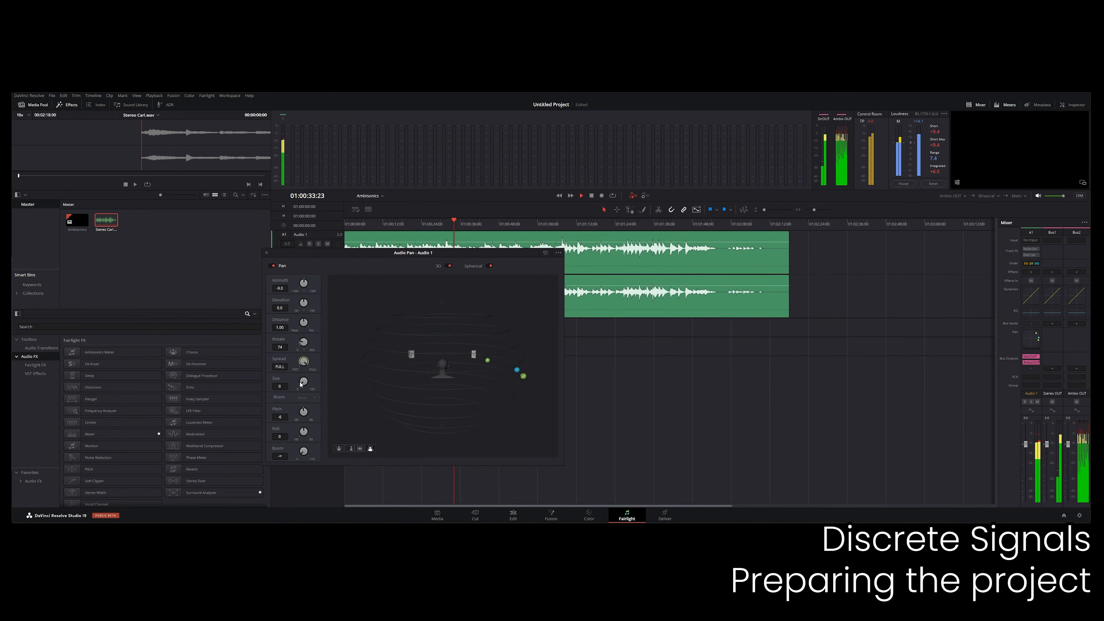
drag(305, 343, 332, 395)
drag(306, 434, 374, 448)
key(space)
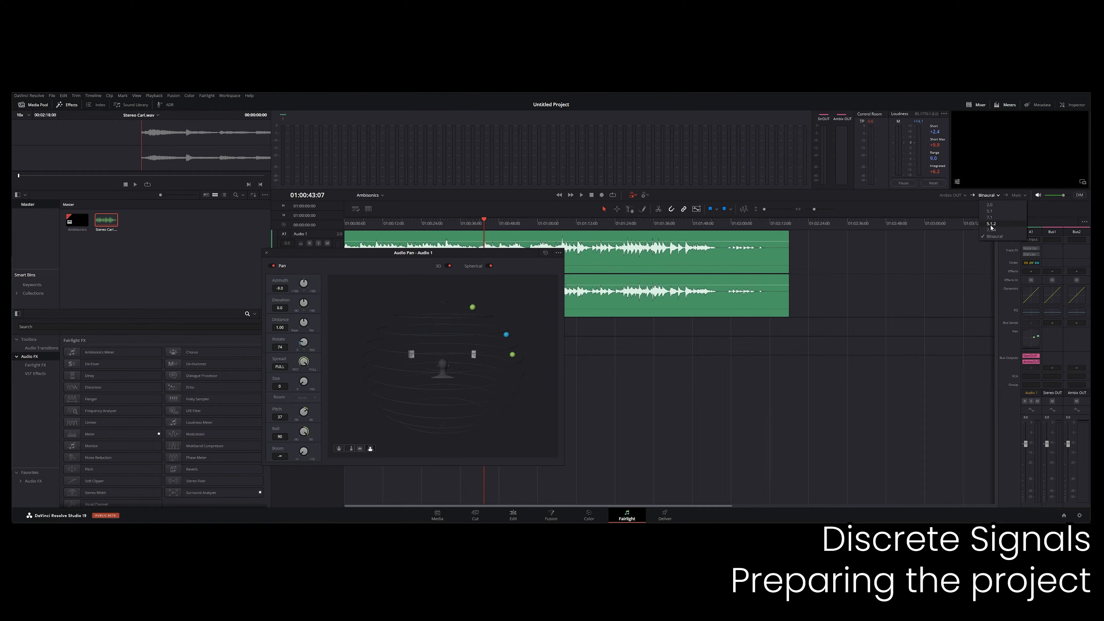
Set Audio 1's spread to 65, then turn off its spherical and 3D panning modes.
click(947, 209)
drag(304, 364, 260, 399)
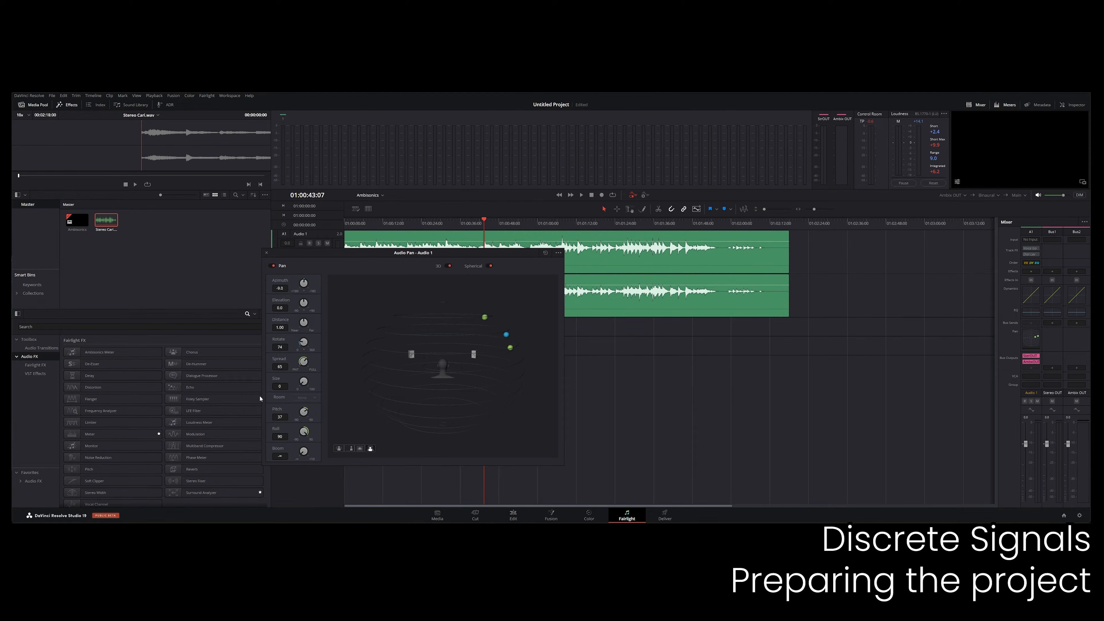
click(489, 265)
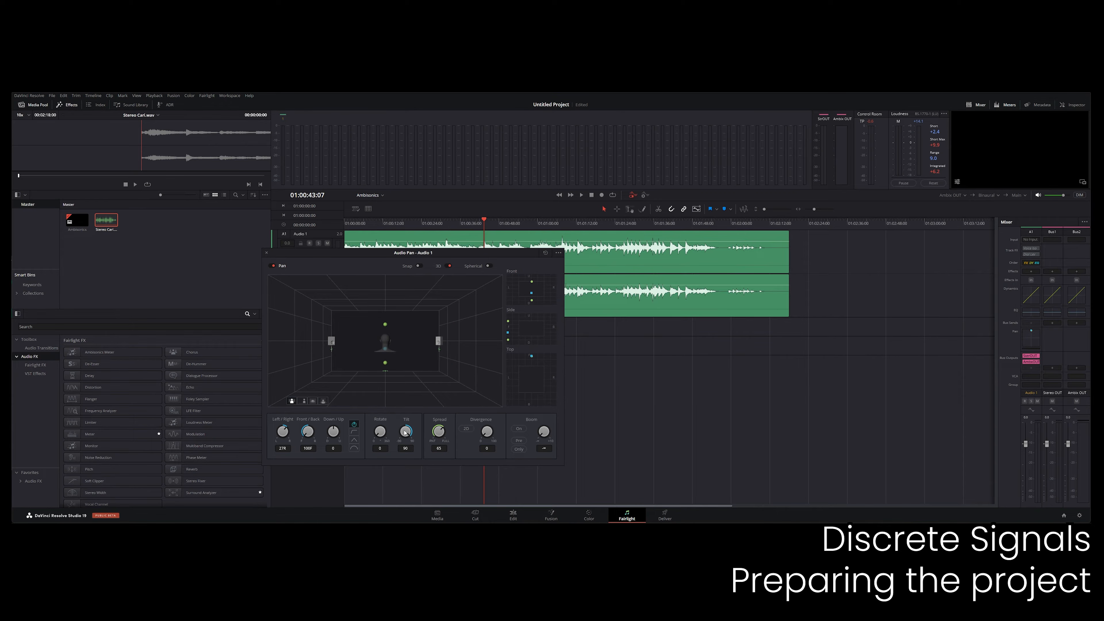
double_click(286, 437)
click(449, 266)
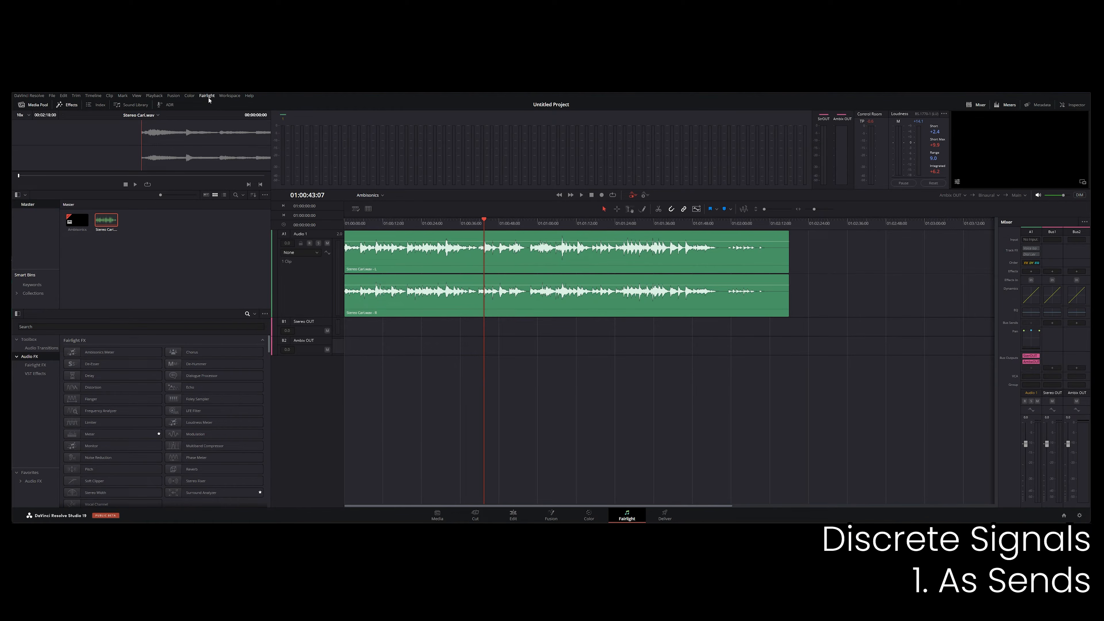
Add a new bus in the bus format settings and set its format to Ambisonics 5th order.
click(207, 95)
click(210, 105)
click(254, 410)
click(304, 282)
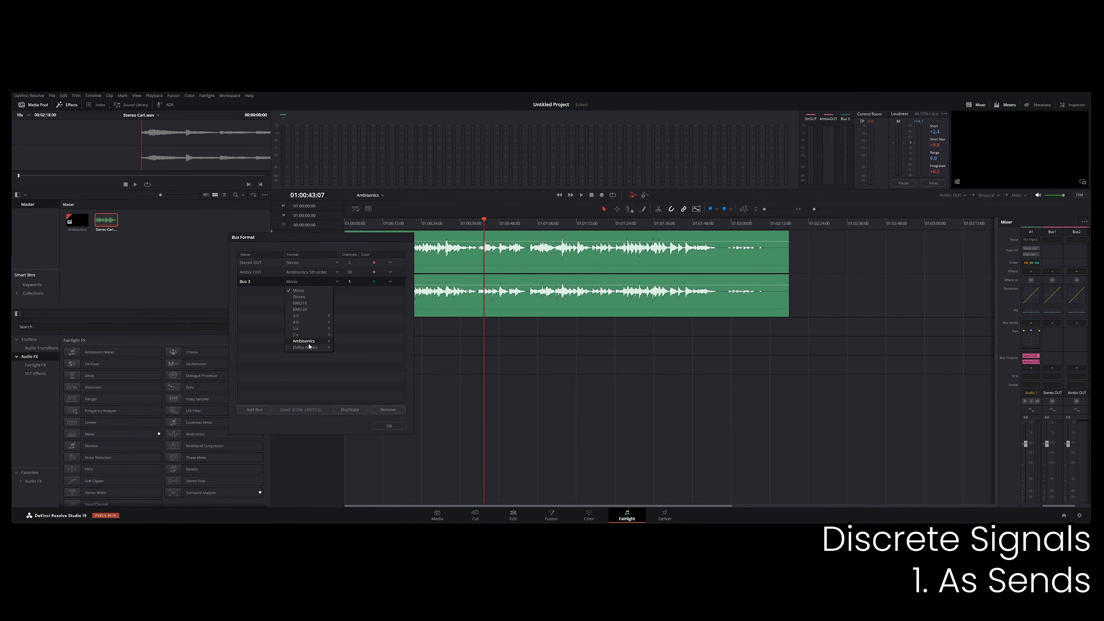
click(350, 366)
Rename the new fifth-order ambisonics bus to Music 5OA.
double_click(254, 281)
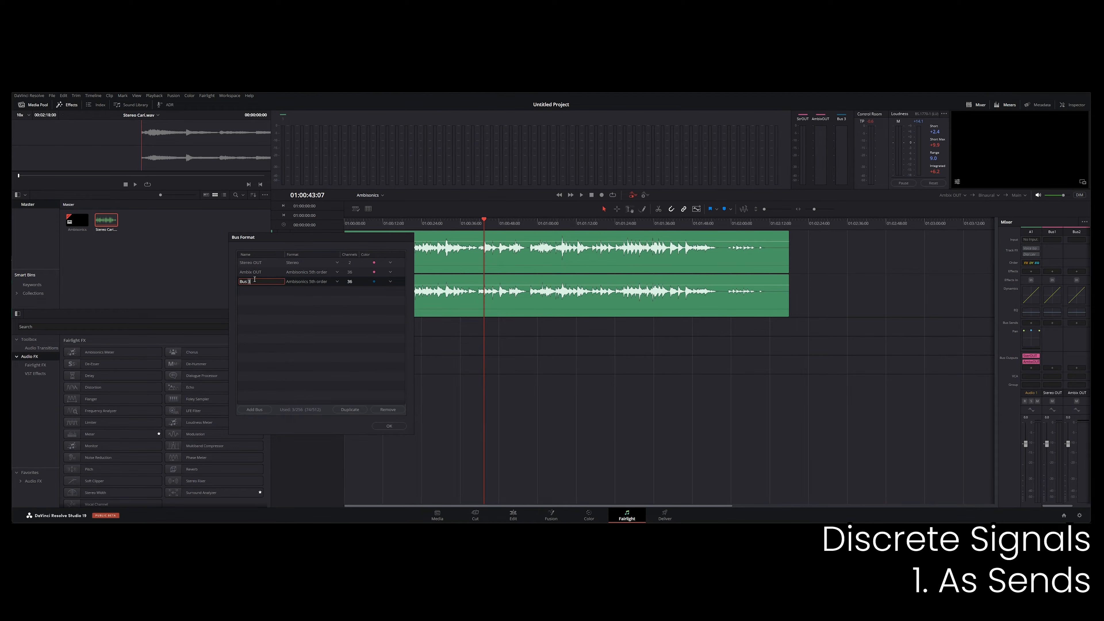
drag(253, 282, 229, 279)
text(Music)
click(302, 319)
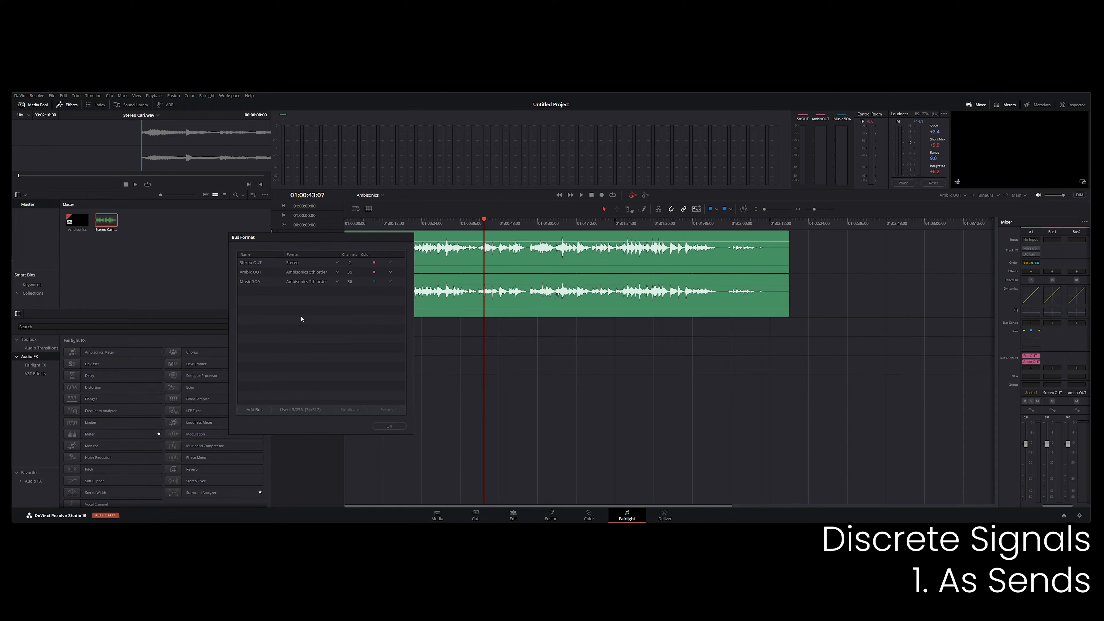
Color the Music 5OA bus orange, apply the bus settings and widen the mixer to show every strip.
click(376, 283)
click(375, 300)
click(367, 308)
click(389, 425)
drag(997, 384, 918, 385)
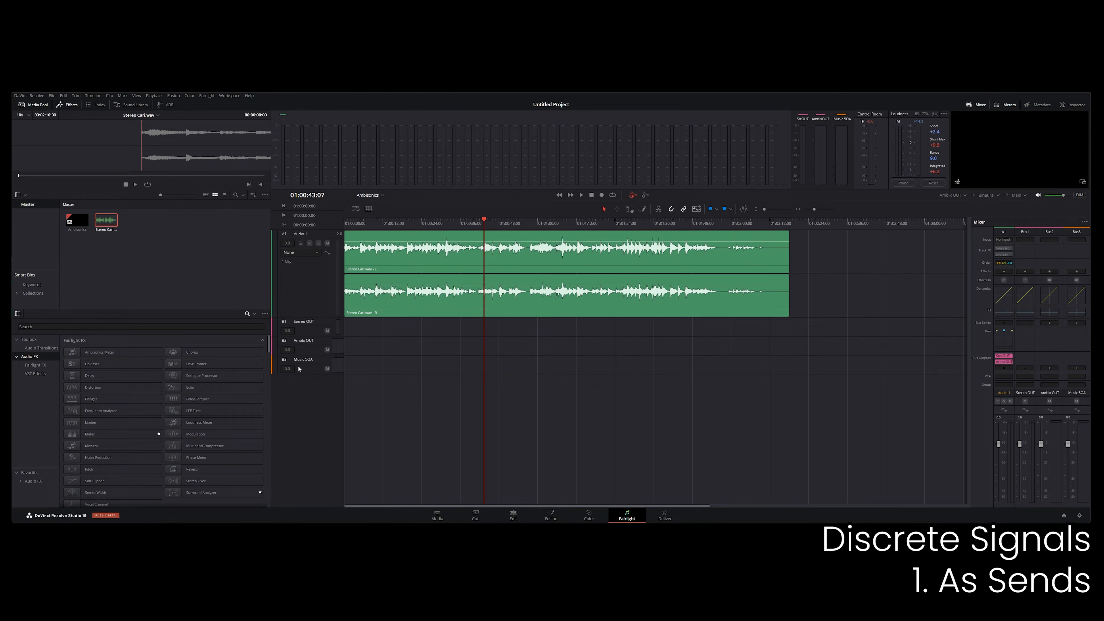
Route the Music 5OA bus to both Stereo OUT and Ambix OUT.
click(1077, 369)
click(1062, 374)
click(1077, 369)
click(1062, 381)
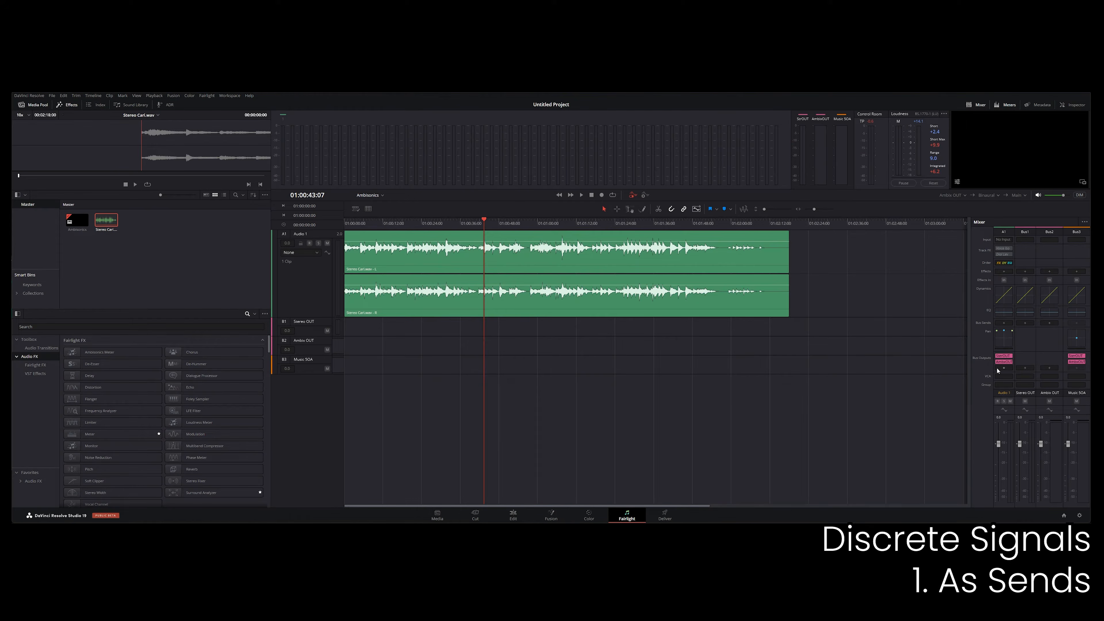
Send Audio 1 to the Music 5OA bus and disable its direct outputs to Stereo OUT and Ambix OUT.
click(999, 369)
click(1022, 388)
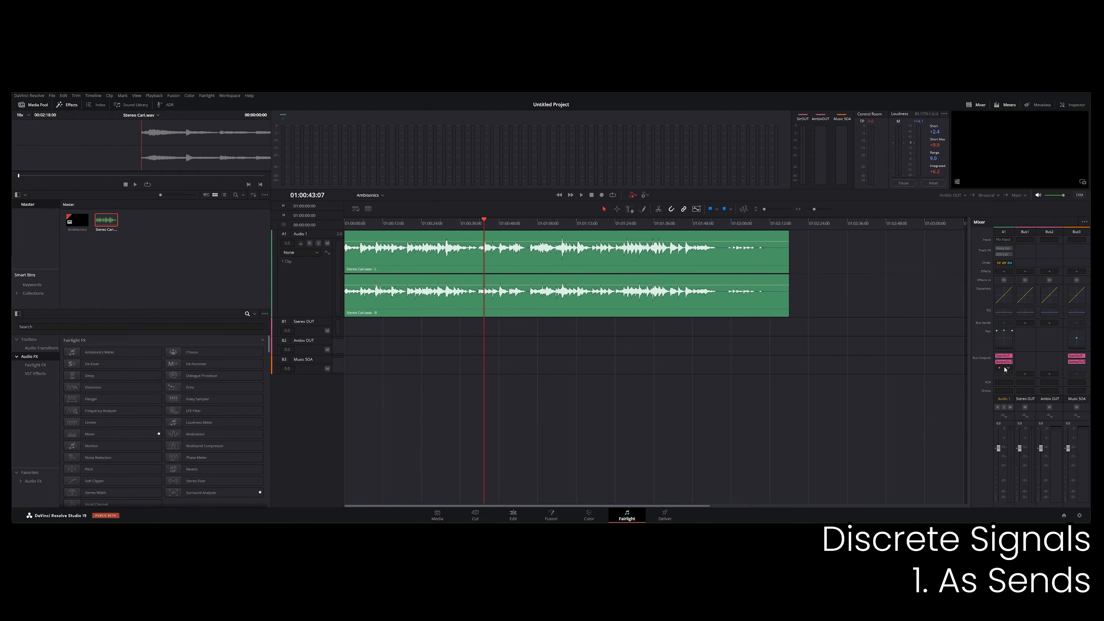
click(1001, 369)
click(1000, 362)
Play the clip from an earlier point and lower Audio 1's fader slightly.
click(468, 223)
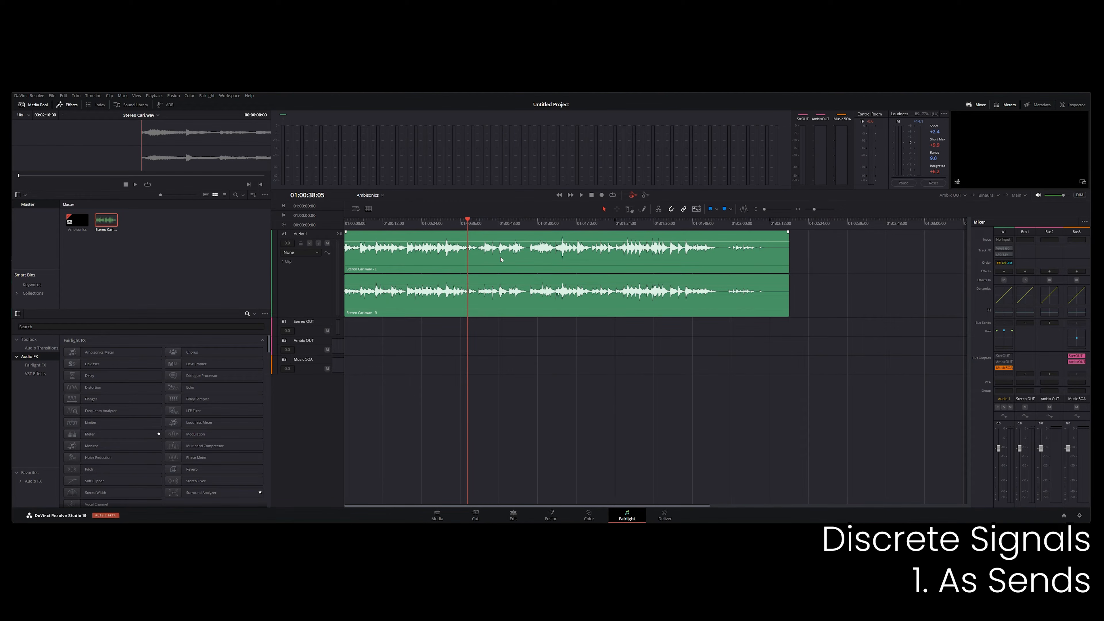
key(space)
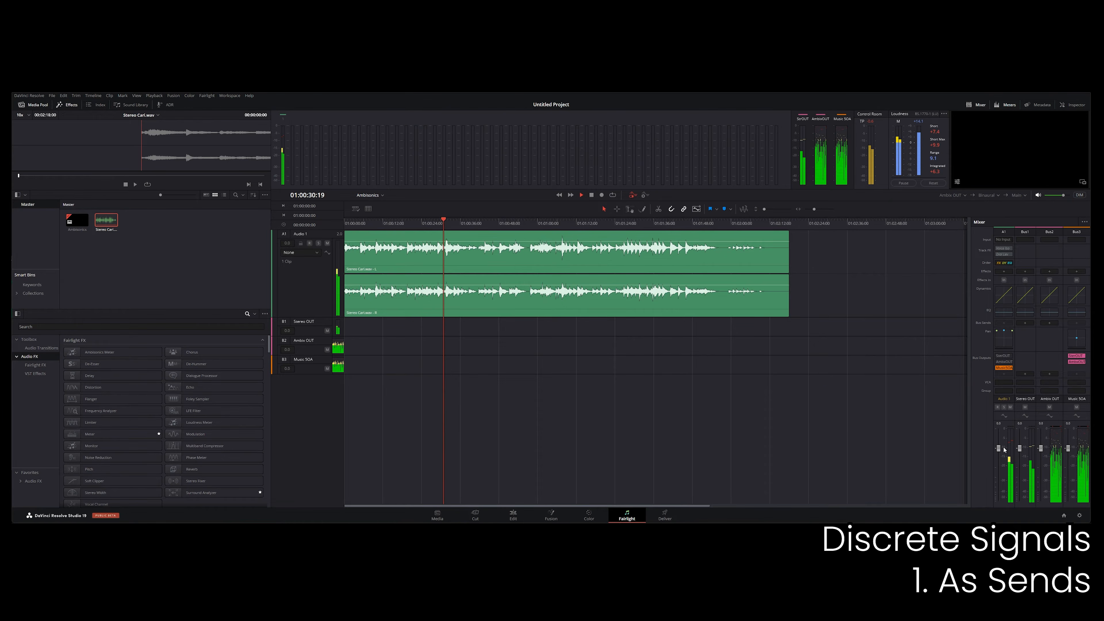
drag(998, 448, 999, 461)
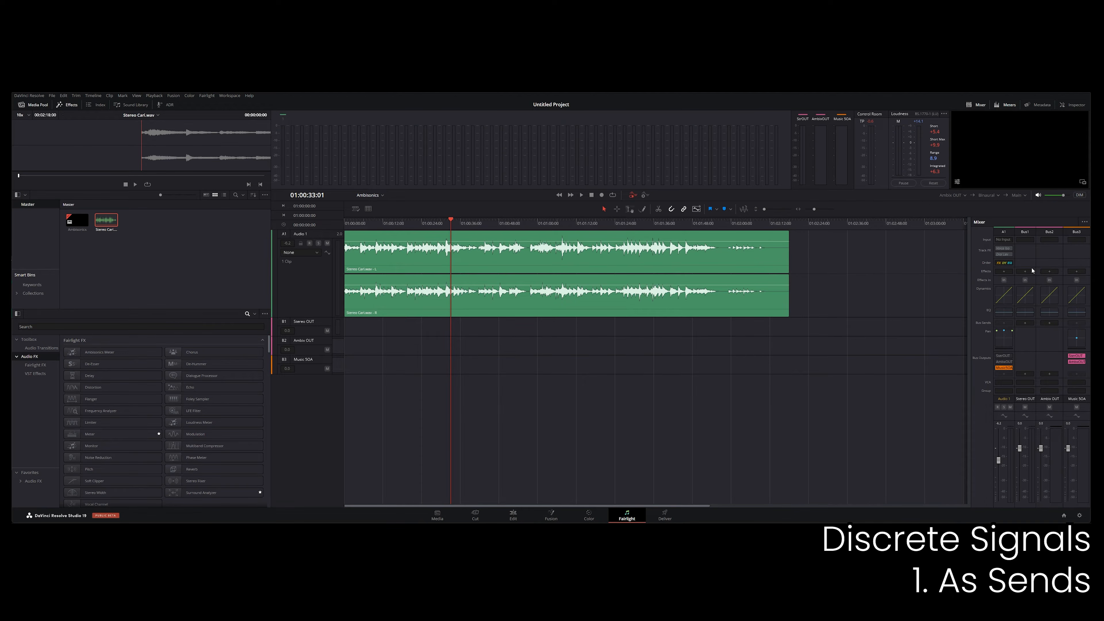
Insert an Ambisonics Meter with a locked window on the Music 5OA bus and play the clip through it.
click(1078, 271)
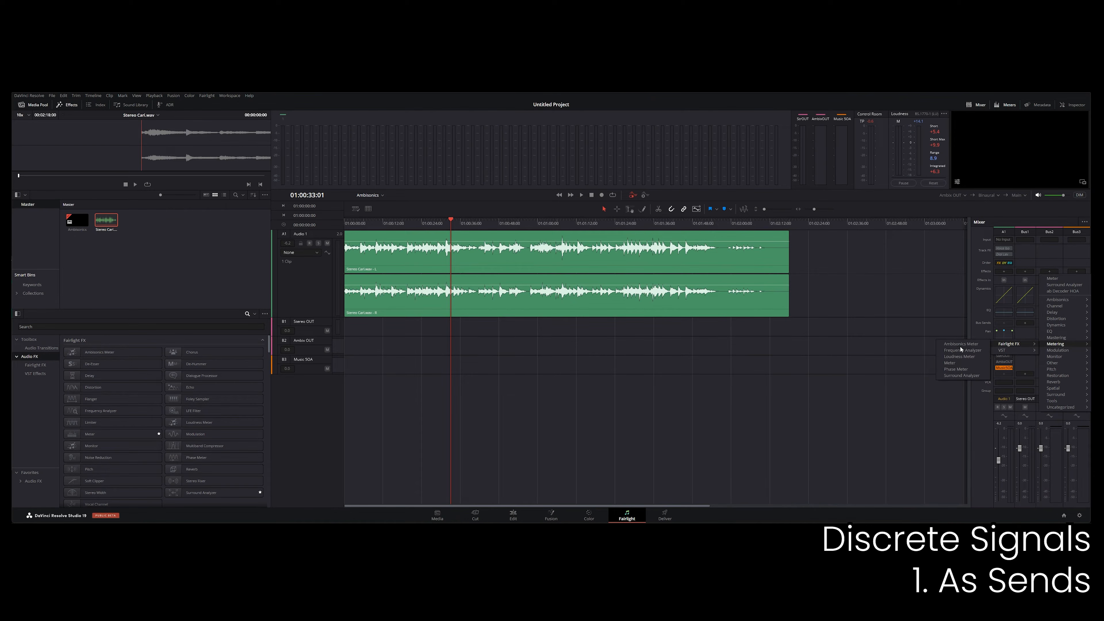
click(961, 347)
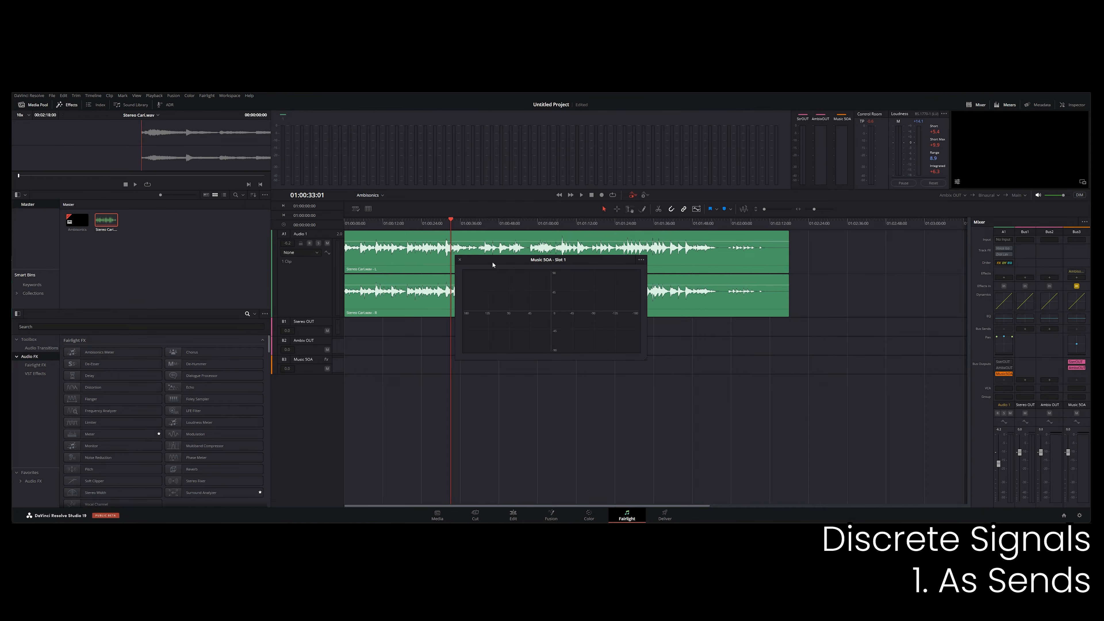
drag(493, 265, 649, 377)
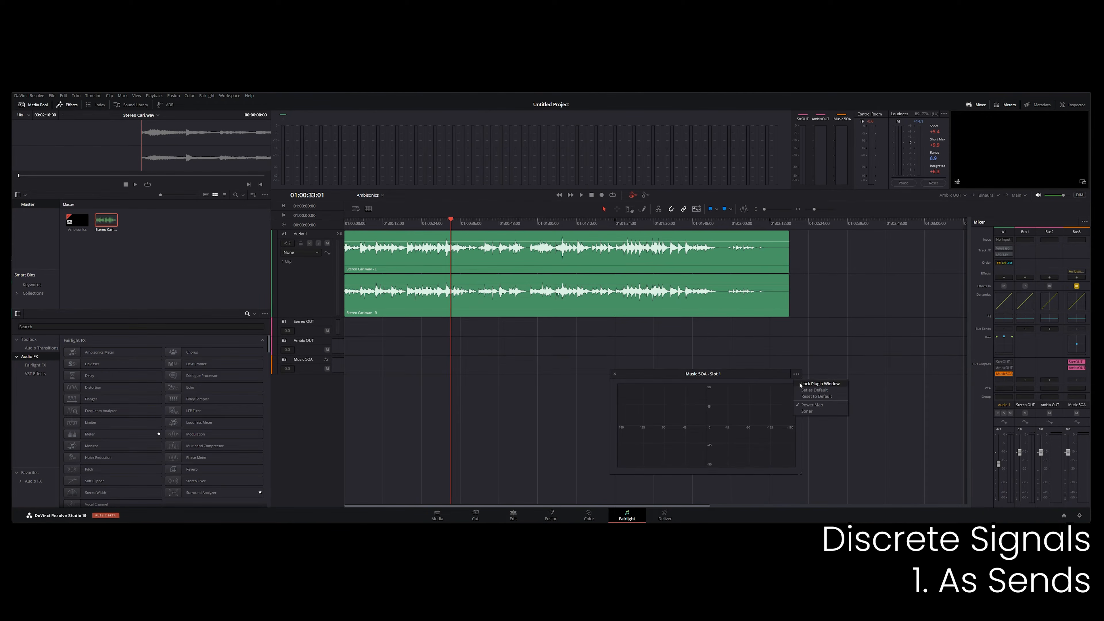
click(800, 384)
drag(716, 374, 786, 374)
click(412, 227)
key(space)
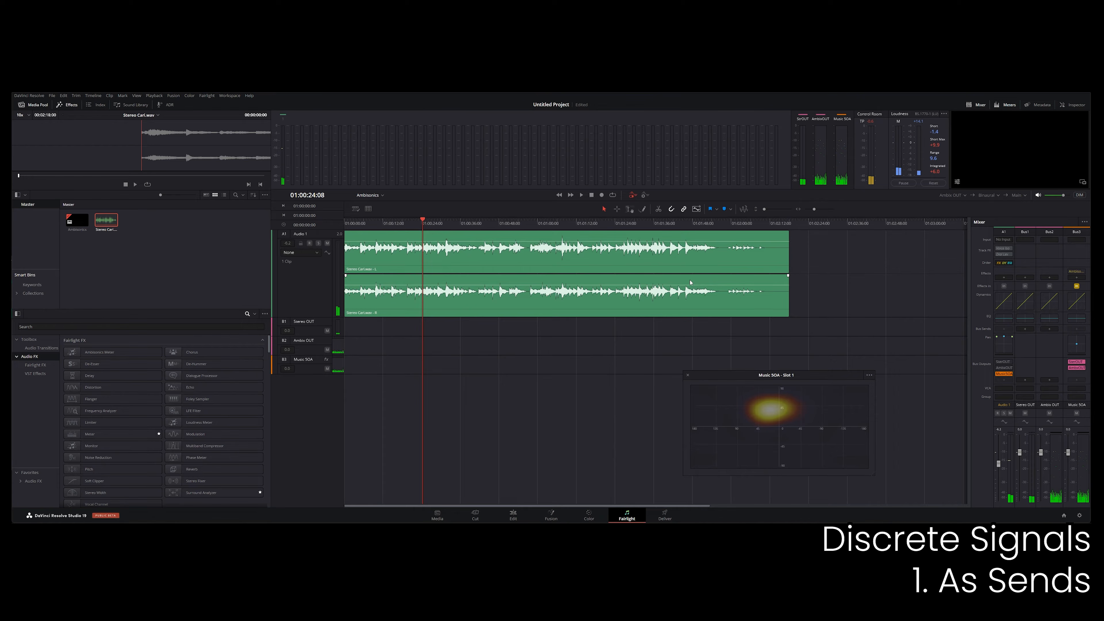
Set Audio 1's pan rotation to 245 and move its front/back position rearward during playback, then close the panner.
double_click(1008, 345)
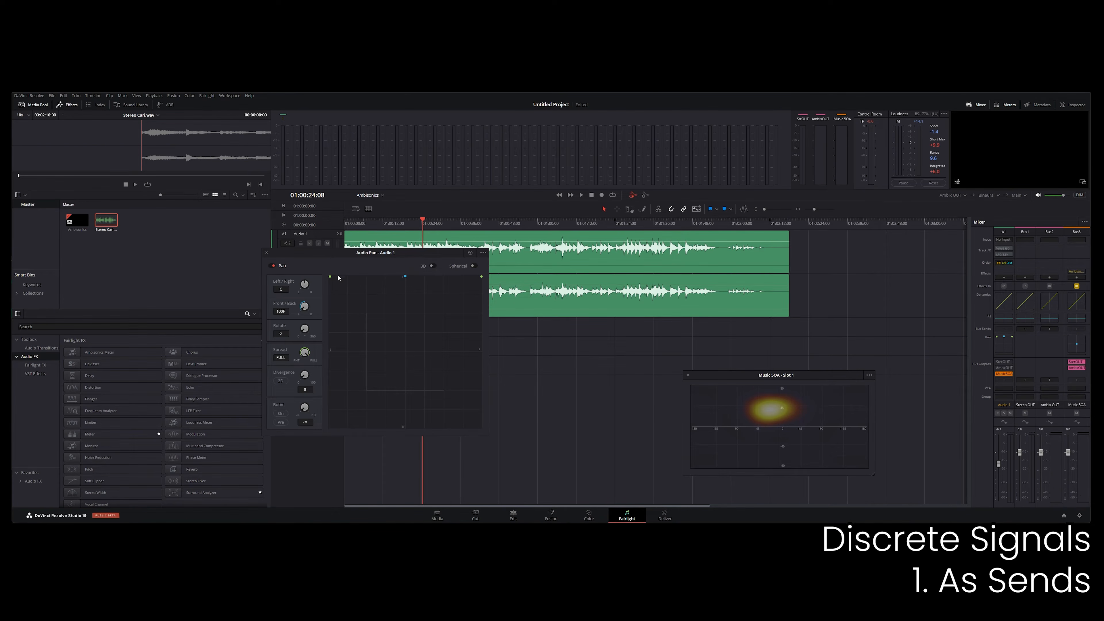
drag(332, 255, 210, 267)
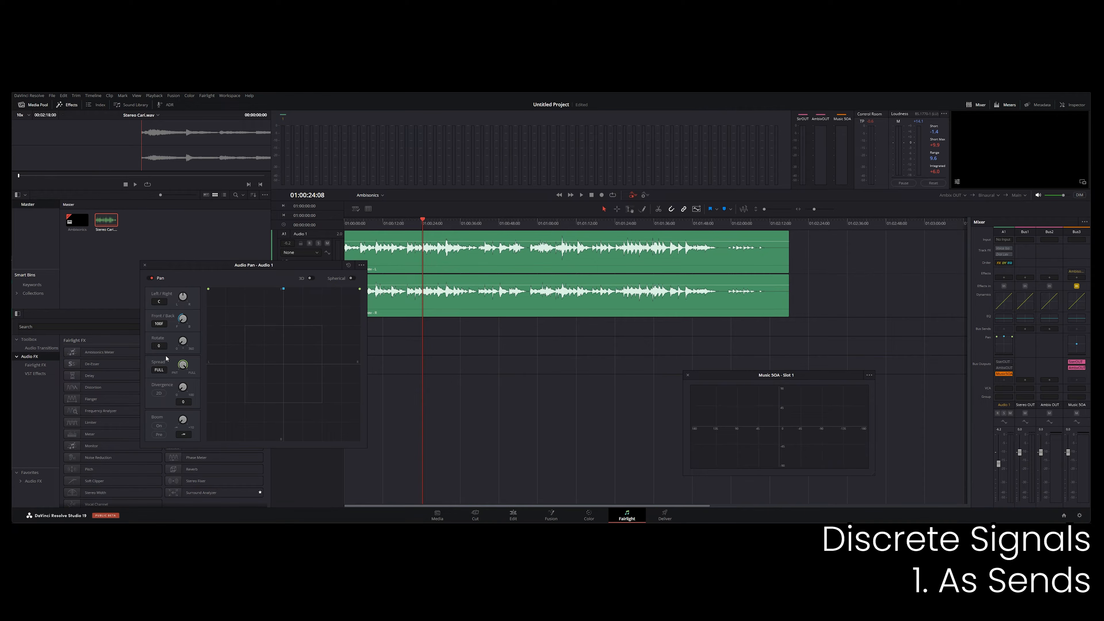
key(space)
drag(185, 342, 291, 355)
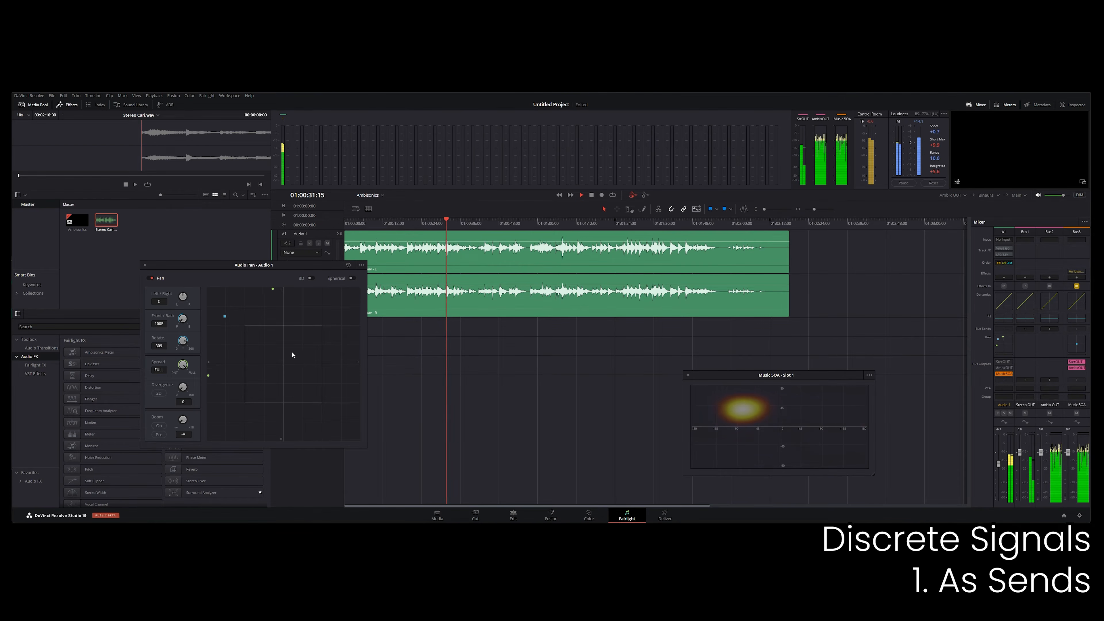
drag(185, 320, 287, 329)
drag(183, 342, 167, 351)
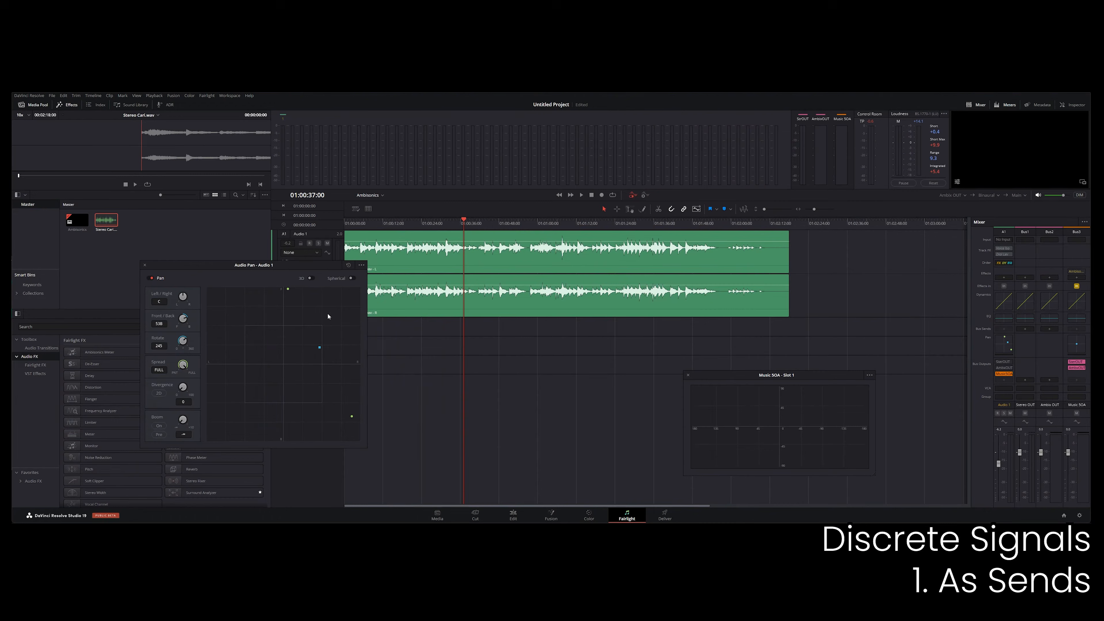
drag(165, 269, 289, 268)
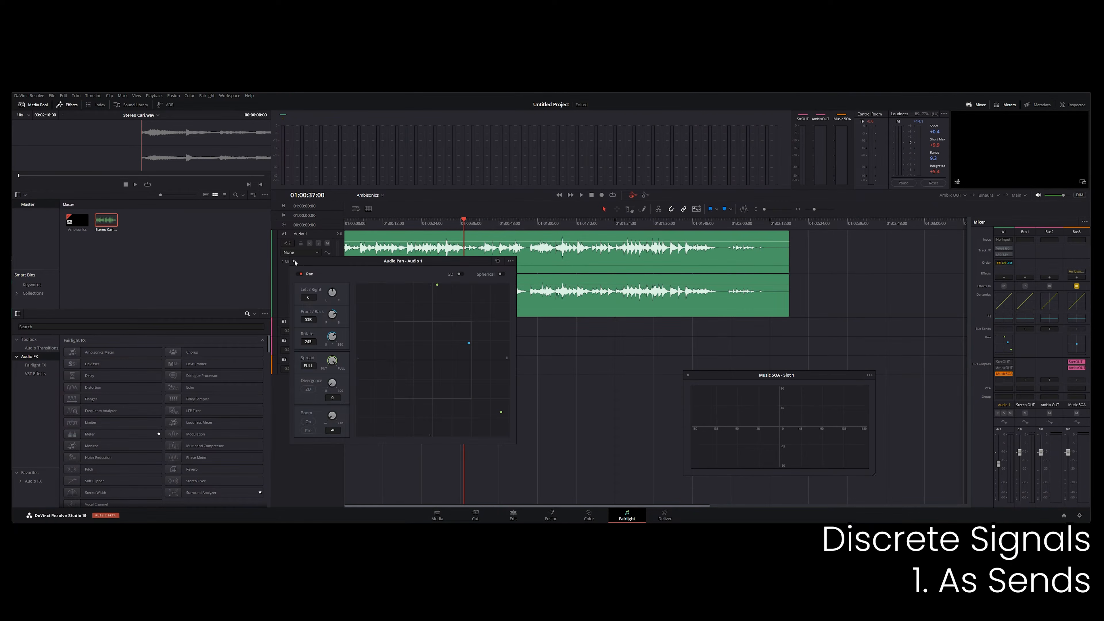
click(295, 262)
Search the effects for "pitch" and insert ab PitchShifter on the Music 5OA bus ahead of the Ambisonics Meter.
click(313, 288)
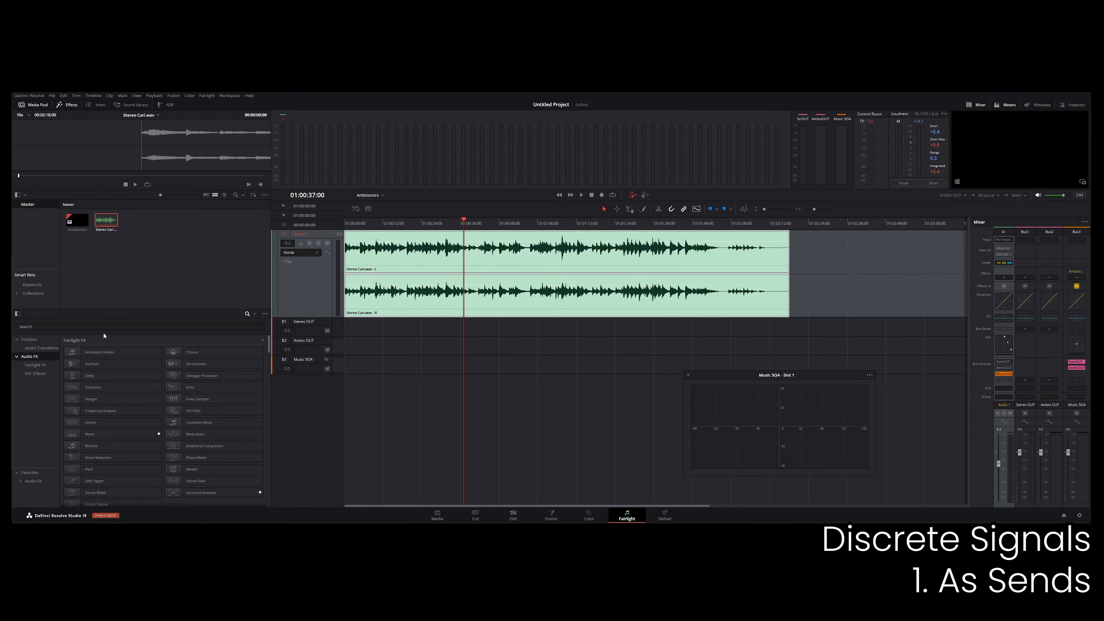
click(82, 328)
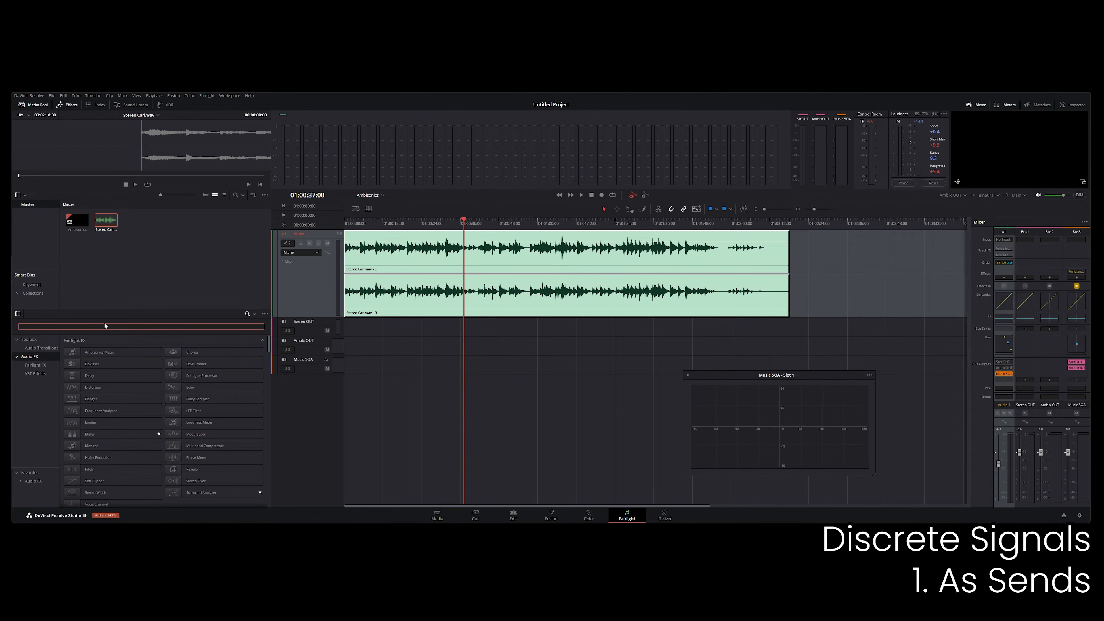
text(pitch)
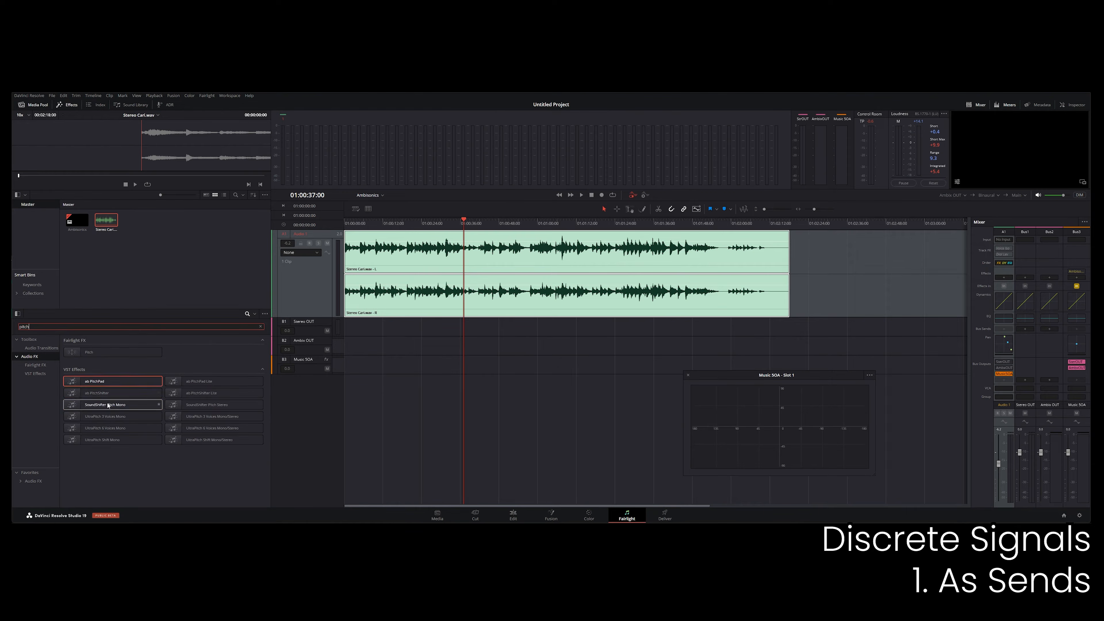
drag(87, 394, 810, 349)
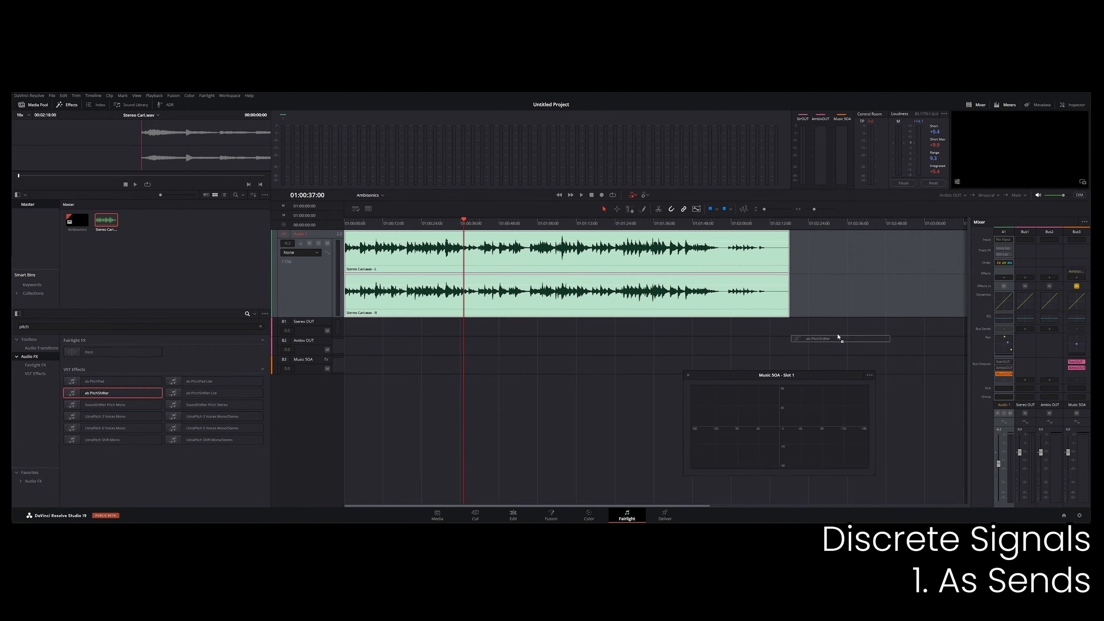
drag(1078, 277, 1072, 282)
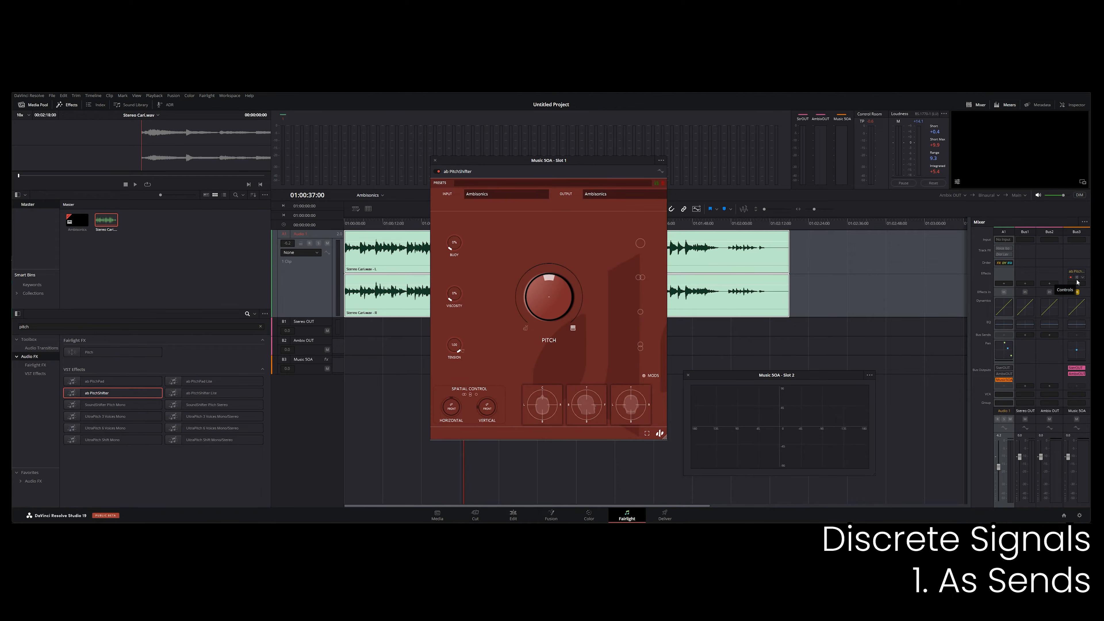
Move the ab PitchShifter window clear of the timeline and lower its pitch and tension while playing the clip.
drag(508, 162, 191, 195)
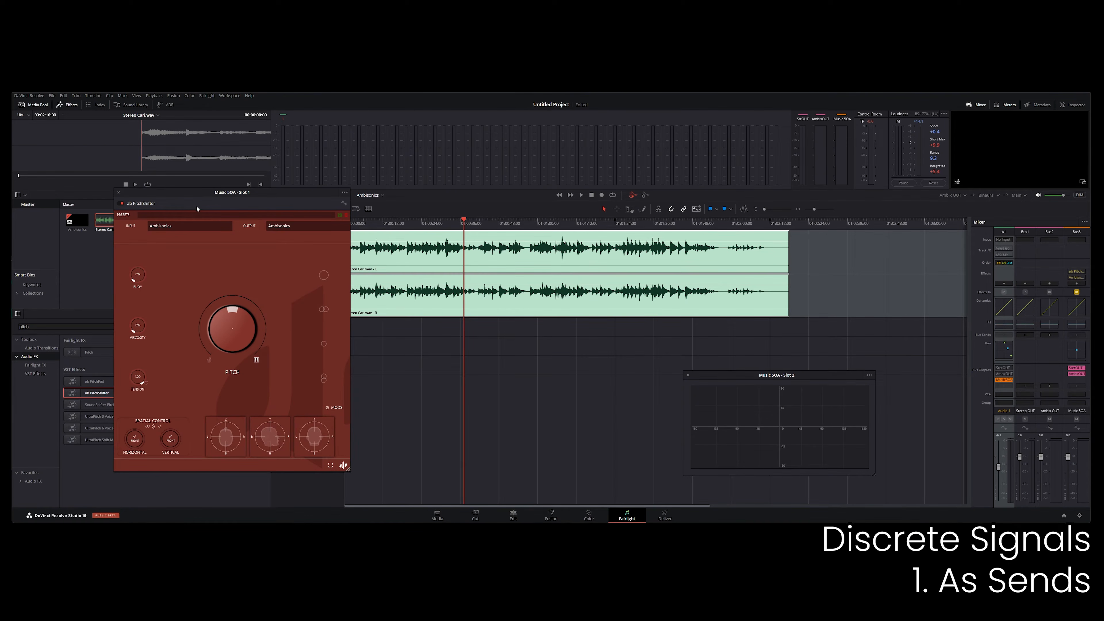
drag(170, 201, 133, 204)
click(421, 223)
click(547, 227)
click(422, 224)
key(space)
mouse_move(205, 334)
mouse_down()
mouse_move(211, 367)
mouse_move(208, 348)
mouse_up()
drag(102, 385, 104, 413)
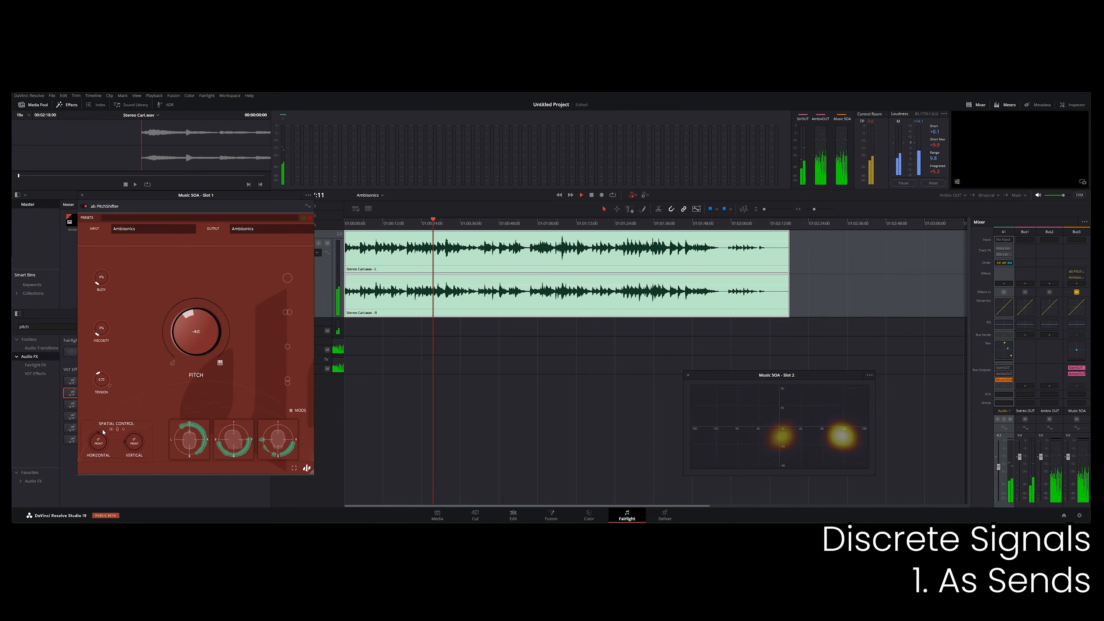
Set the ab PitchShifter's viscosity to 100%, lower its pitch further and raise its tension while the clip plays.
drag(101, 330, 104, 296)
drag(193, 341, 192, 370)
drag(104, 420, 103, 375)
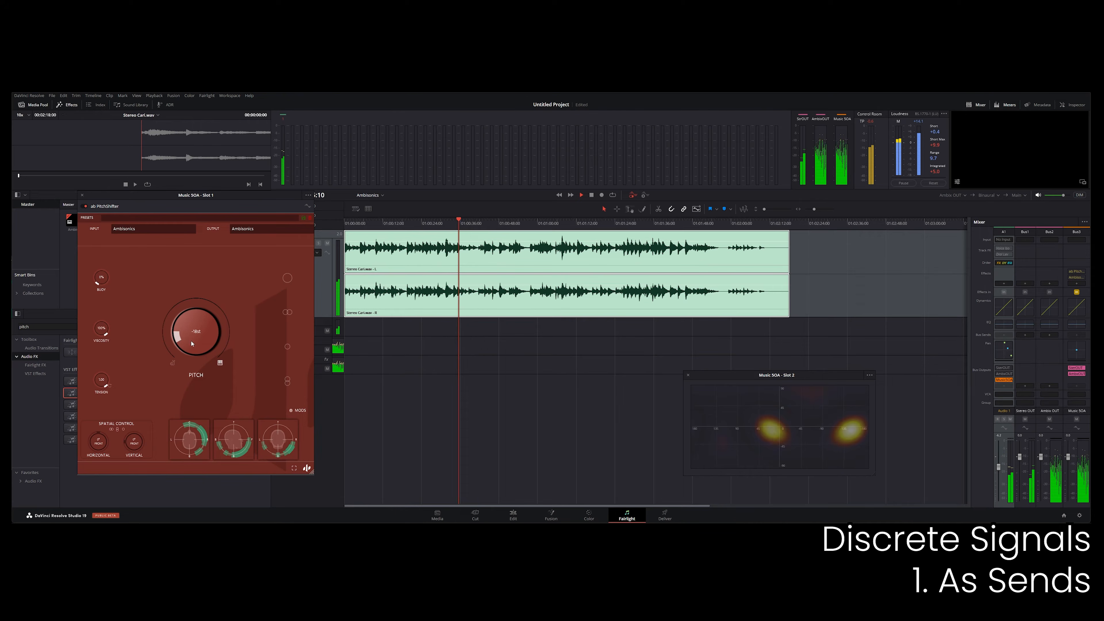
Enable separate left/right and front/back pitch control in ab PitchShifter and adjust the individual direction pitches.
click(287, 312)
click(233, 315)
drag(244, 315, 216, 342)
click(203, 384)
mouse_move(217, 388)
mouse_down()
mouse_move(214, 377)
mouse_move(245, 413)
mouse_move(218, 393)
mouse_up()
click(233, 384)
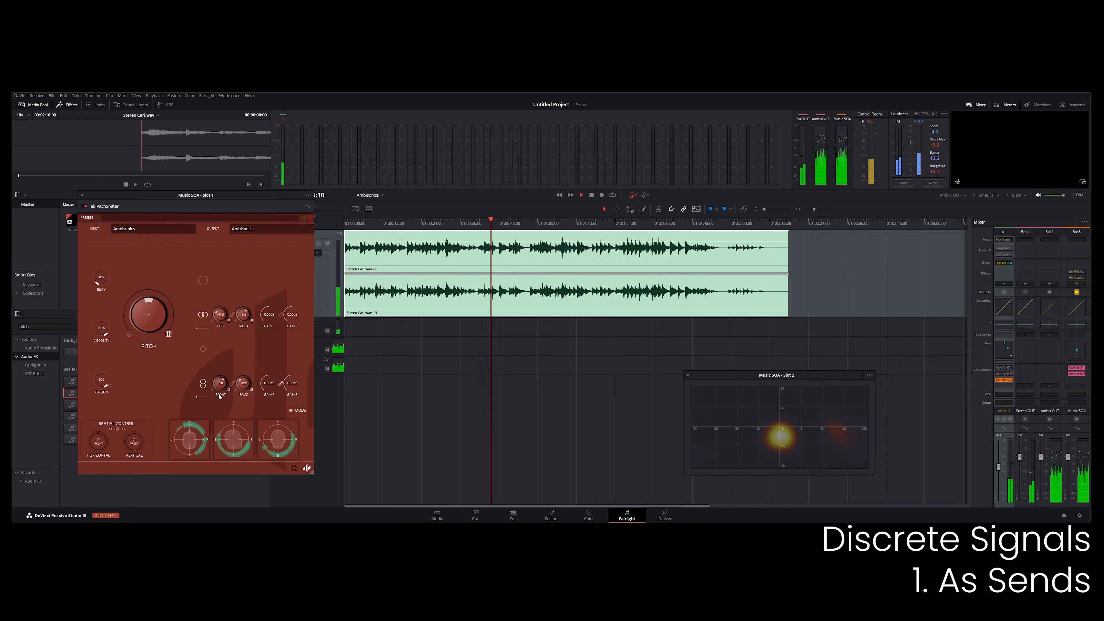
Uncover the effects list, search it for "vortex" and insert ab vortex on the Music 5OA bus between ab PitchShifter and the meter.
drag(161, 196, 141, 177)
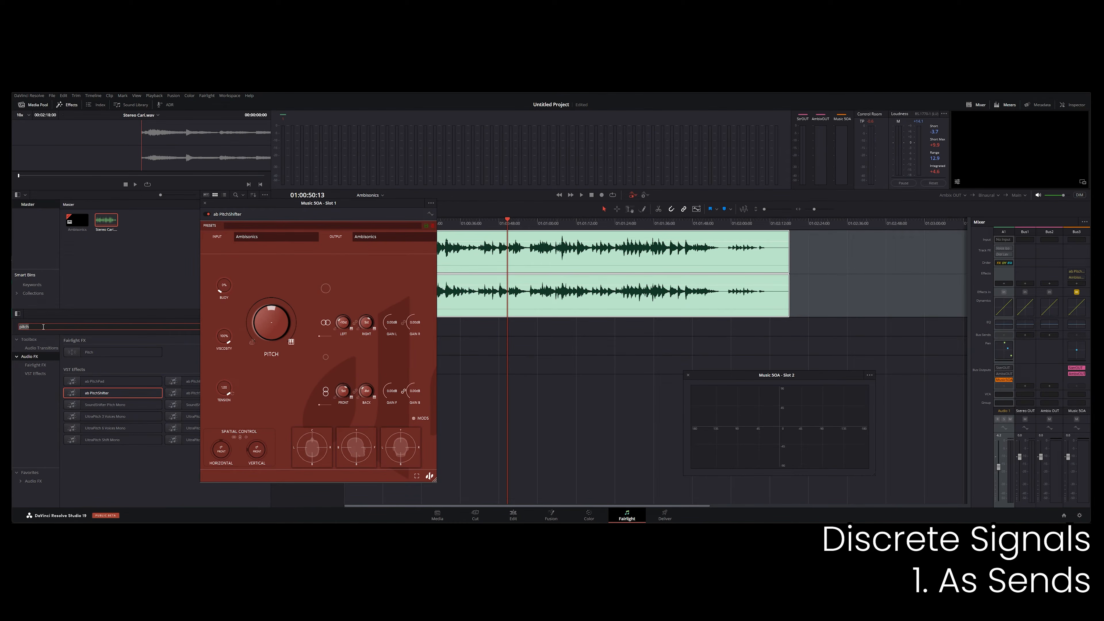
text(vortex)
drag(95, 352, 1078, 277)
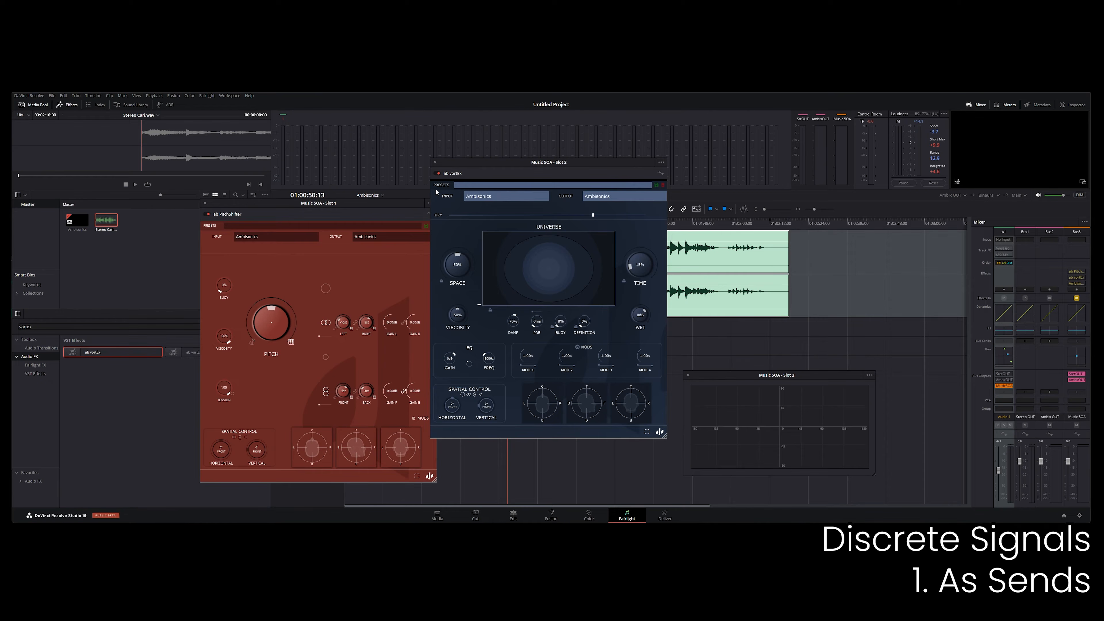
Arrange the ab PitchShifter and ab vortex windows side by side, clear of the Ambisonics Meter, and resume playback.
drag(520, 174, 530, 205)
drag(318, 206, 176, 201)
drag(523, 196, 364, 235)
key(space)
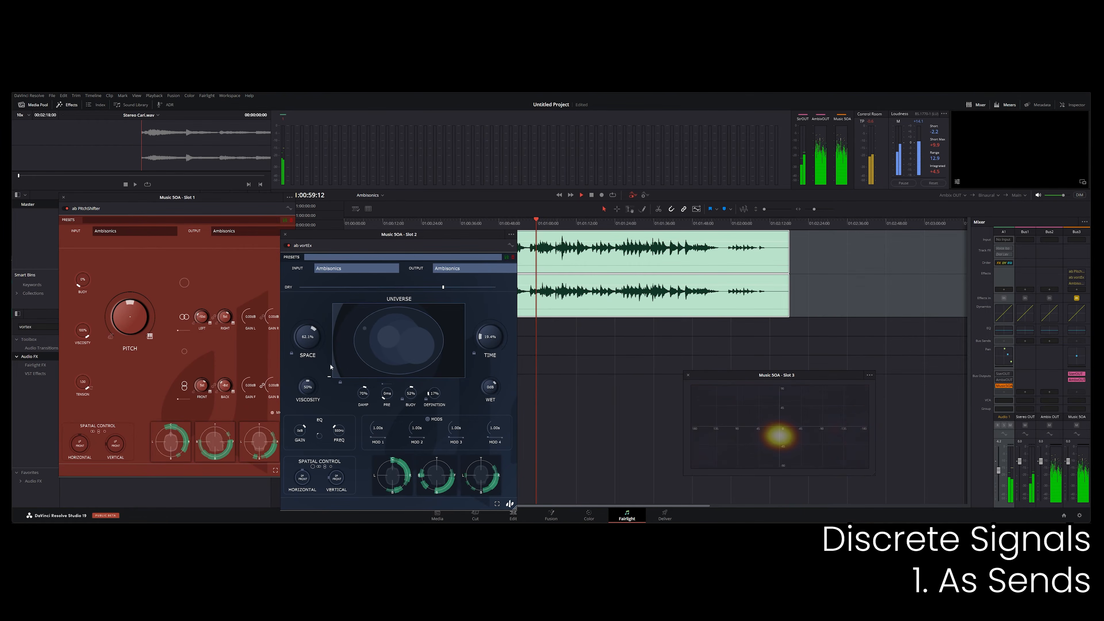
Lower ab vortex's dry level, set its viscosity to 100% and its damp to 57% during playback.
drag(442, 289, 388, 290)
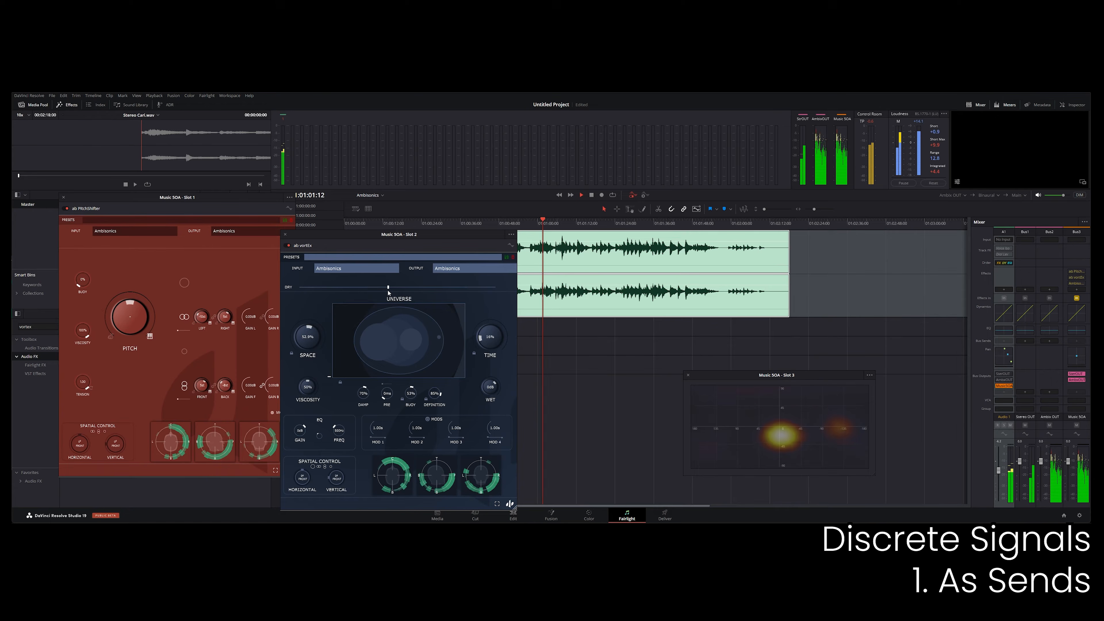
drag(313, 389, 312, 352)
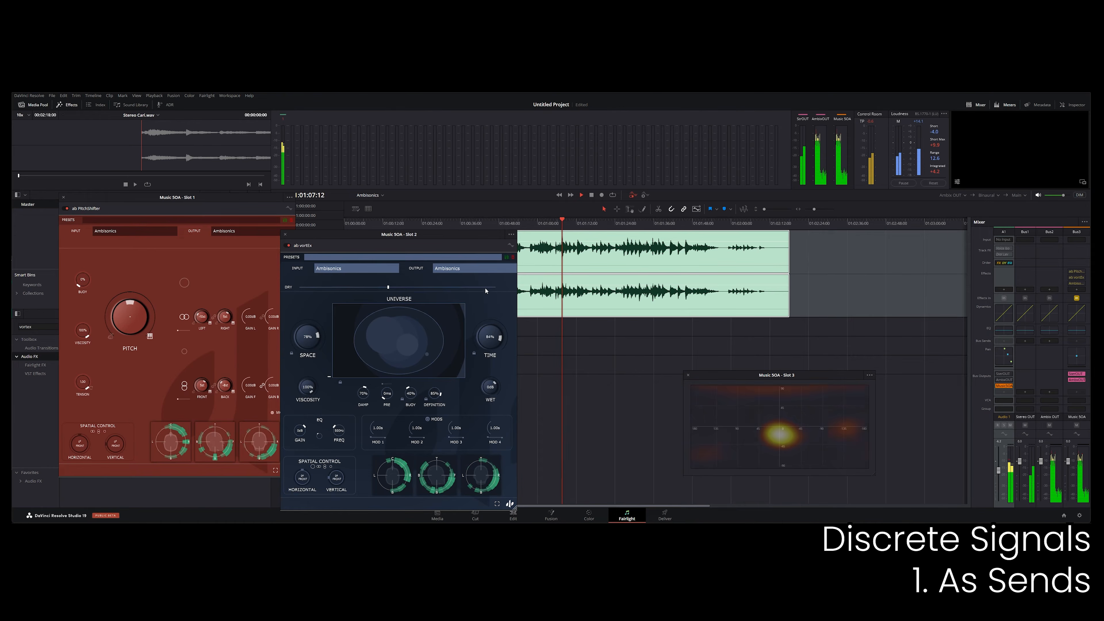
drag(362, 399, 362, 387)
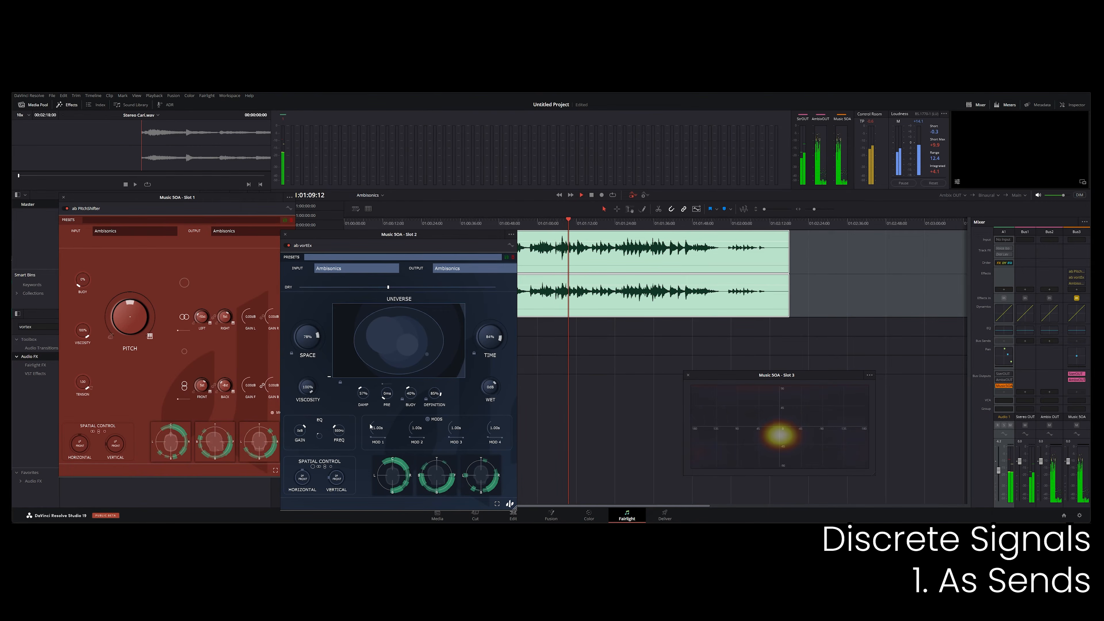
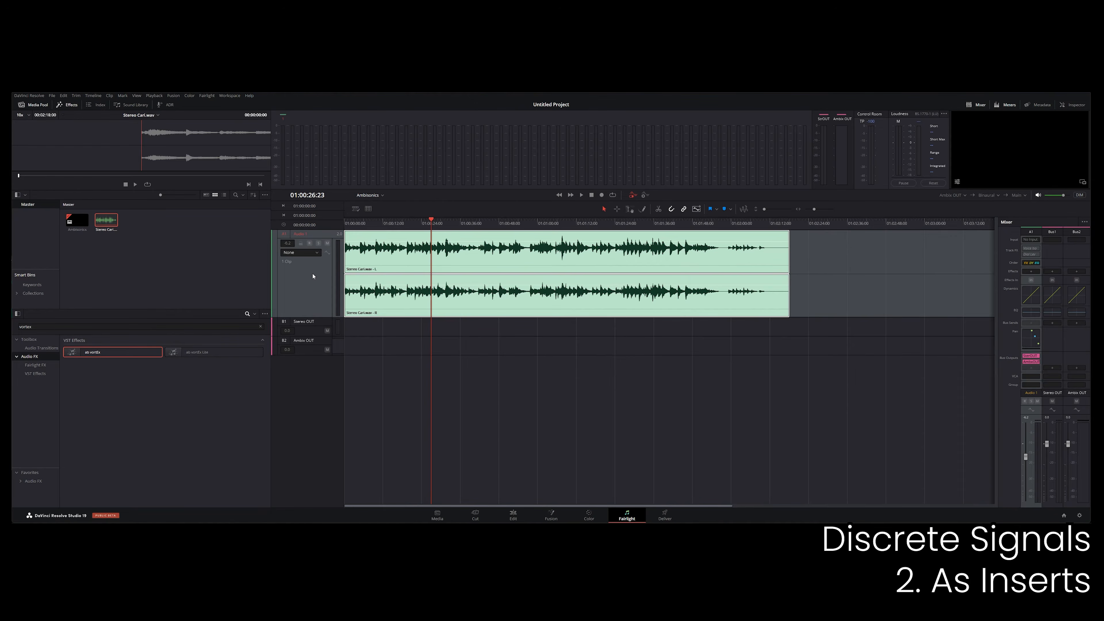
Change the Audio 1 track type to Ambisonics 5th order and play it back.
right_click(313, 277)
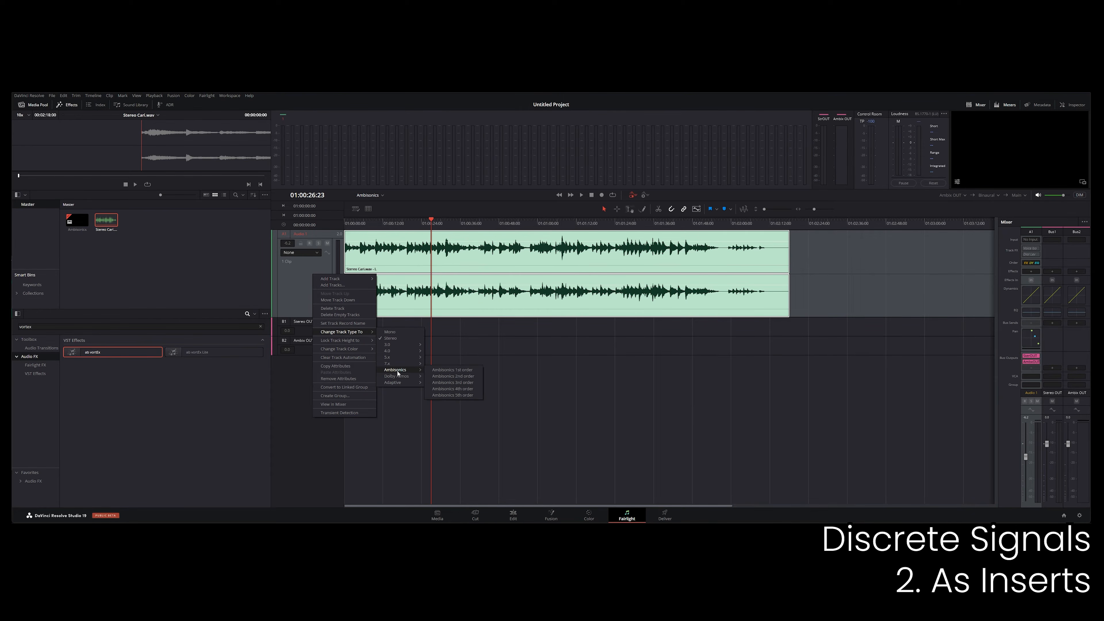
click(445, 395)
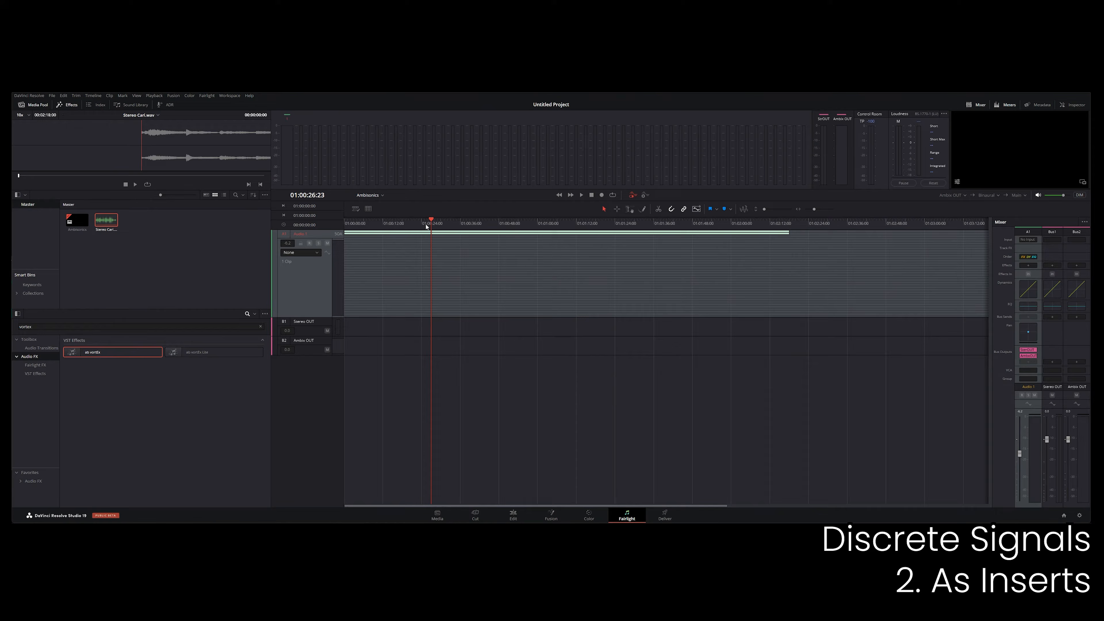
key(space)
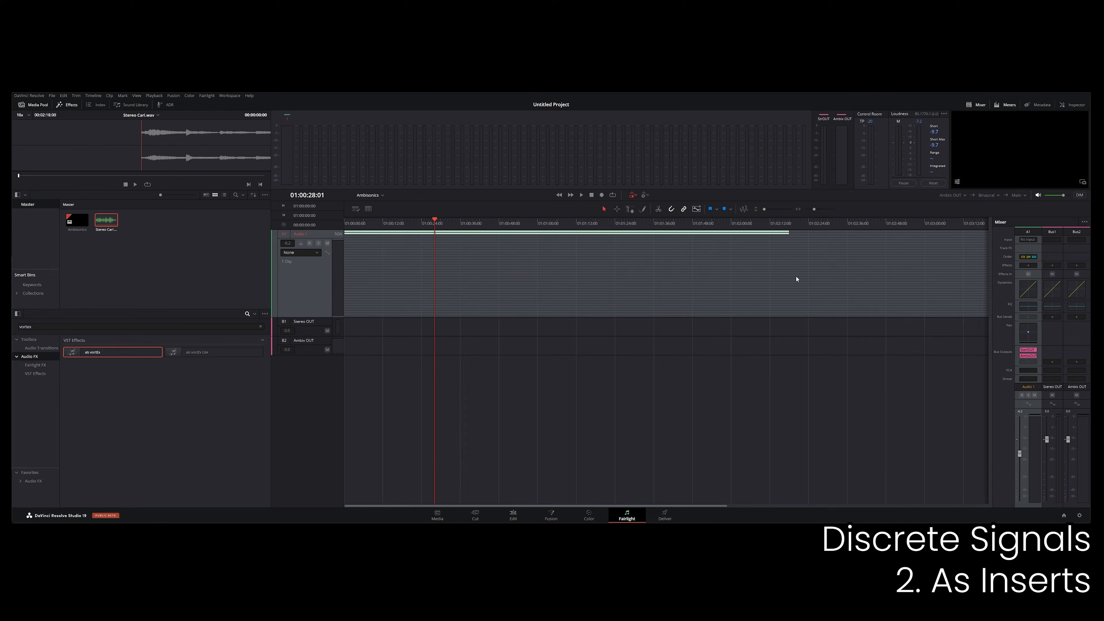
Search the effects for "ab encod", insert ab Encoder on Audio 1 and choose Stereo as its input.
click(73, 327)
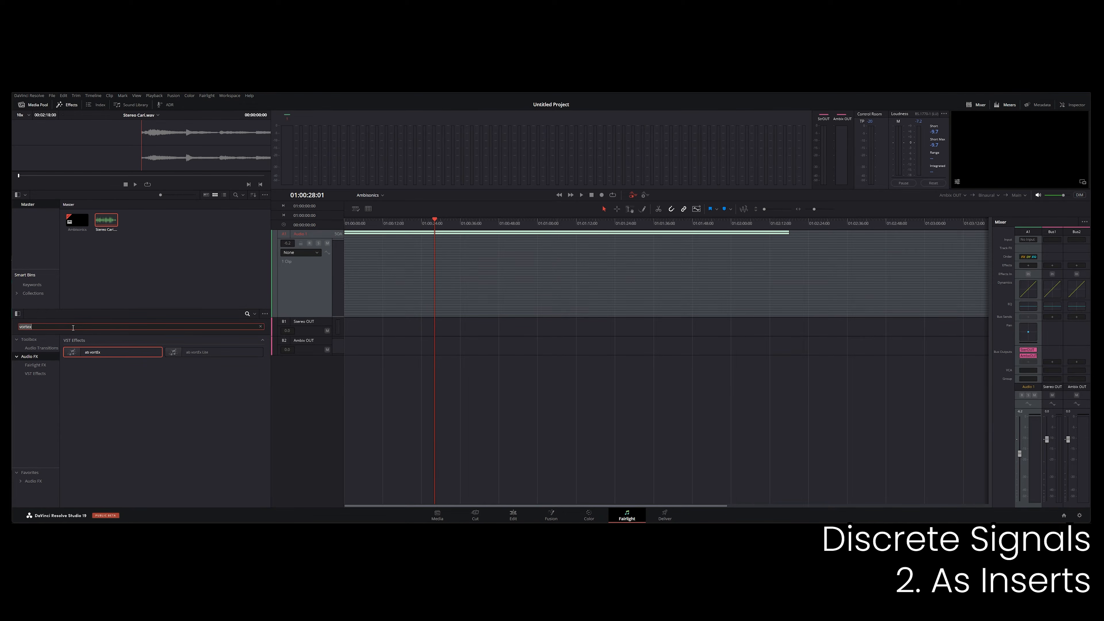
text(ab encod)
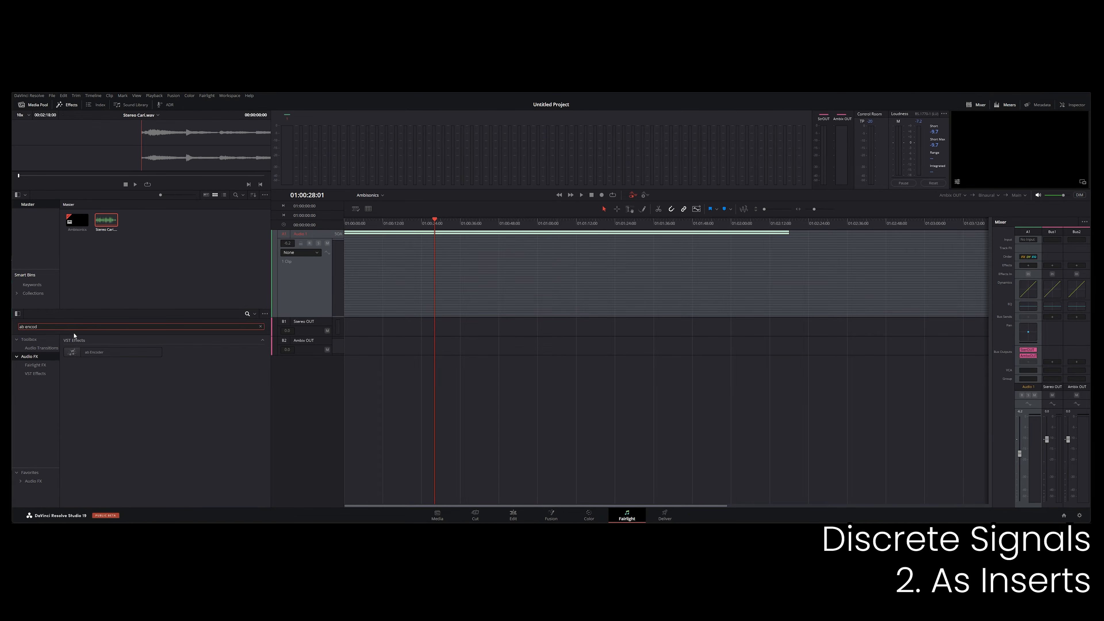
drag(86, 353, 1030, 266)
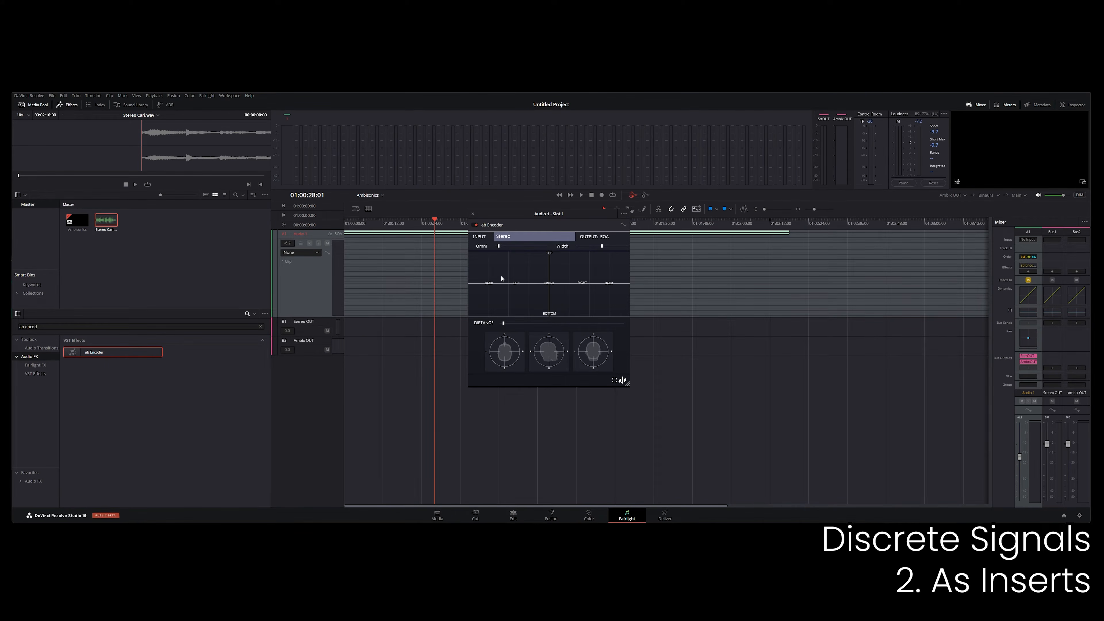
drag(507, 217, 197, 282)
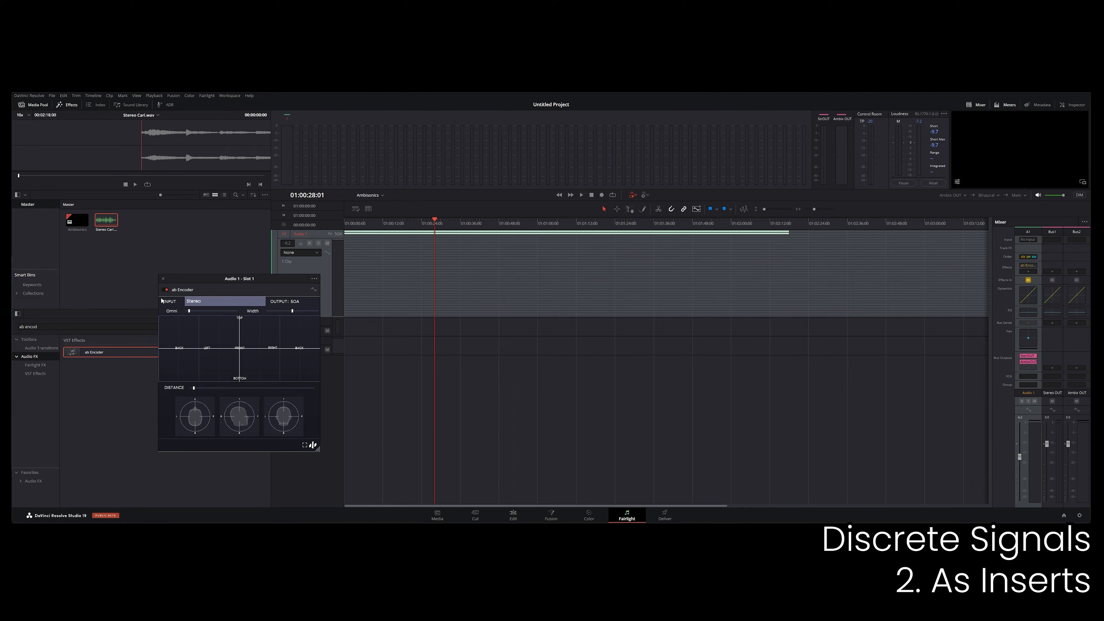
click(200, 302)
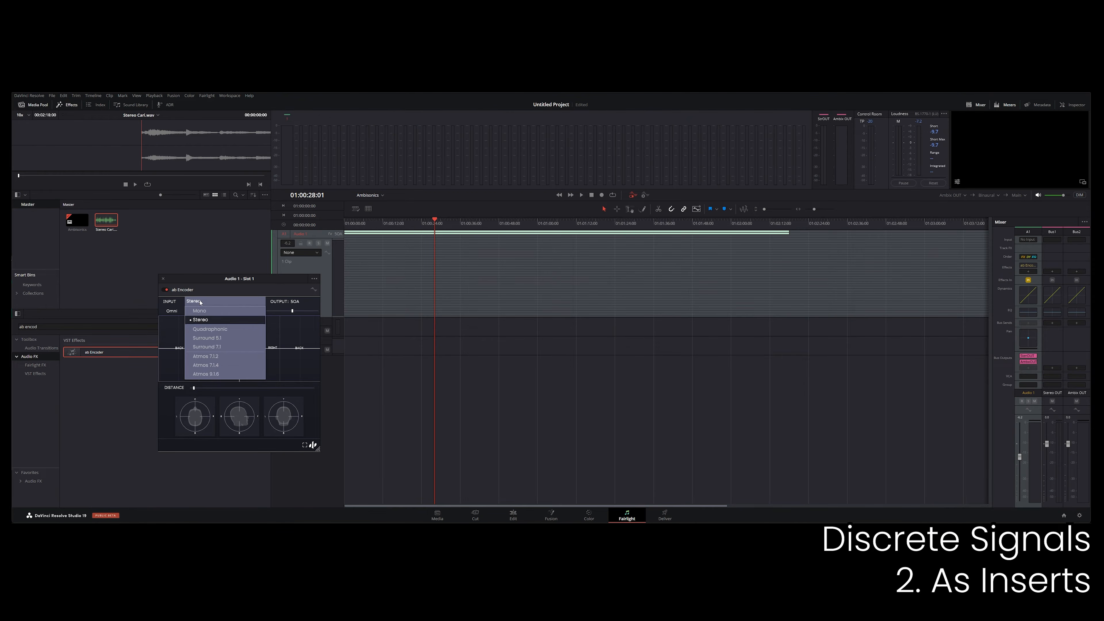
click(196, 320)
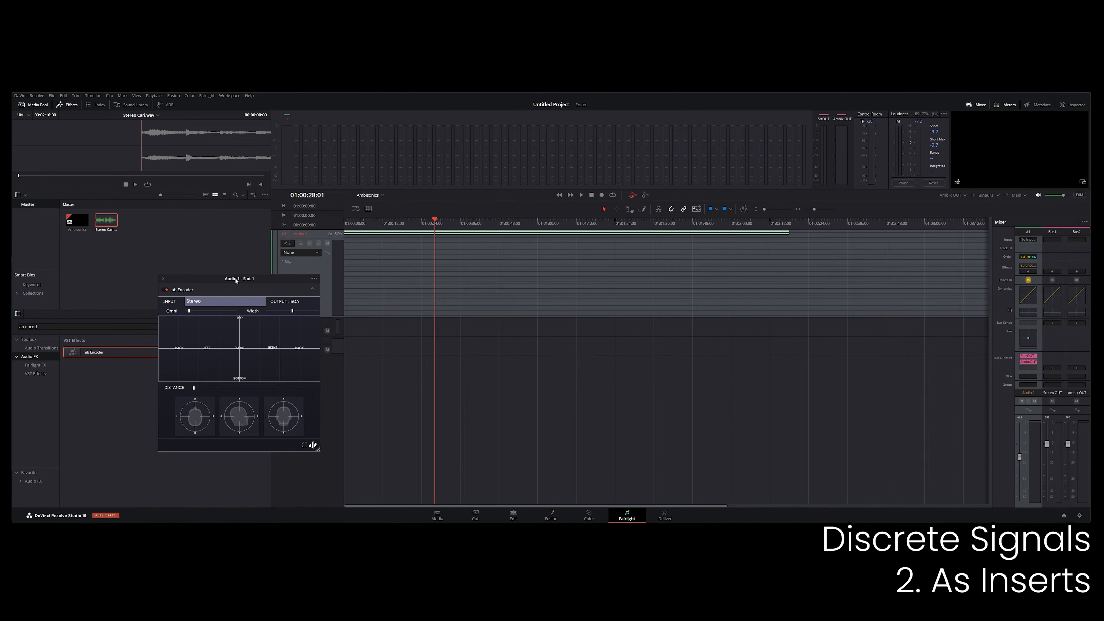
drag(236, 281, 205, 282)
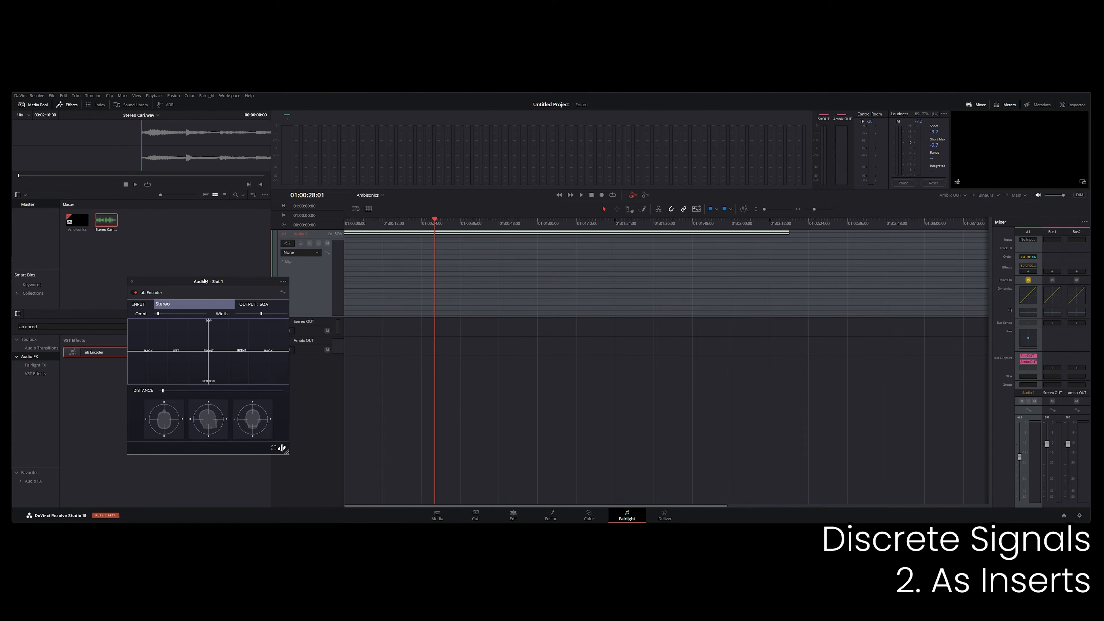
Audition the encoded track while panning the source leftward in ab Encoder's field.
key(space)
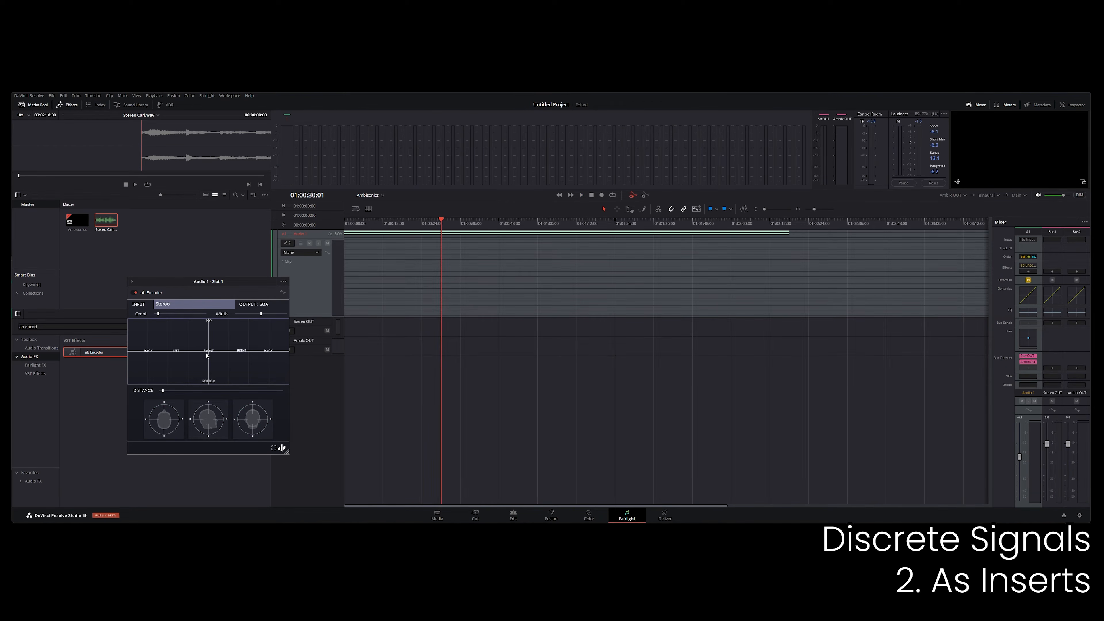
key(space)
drag(207, 356, 168, 351)
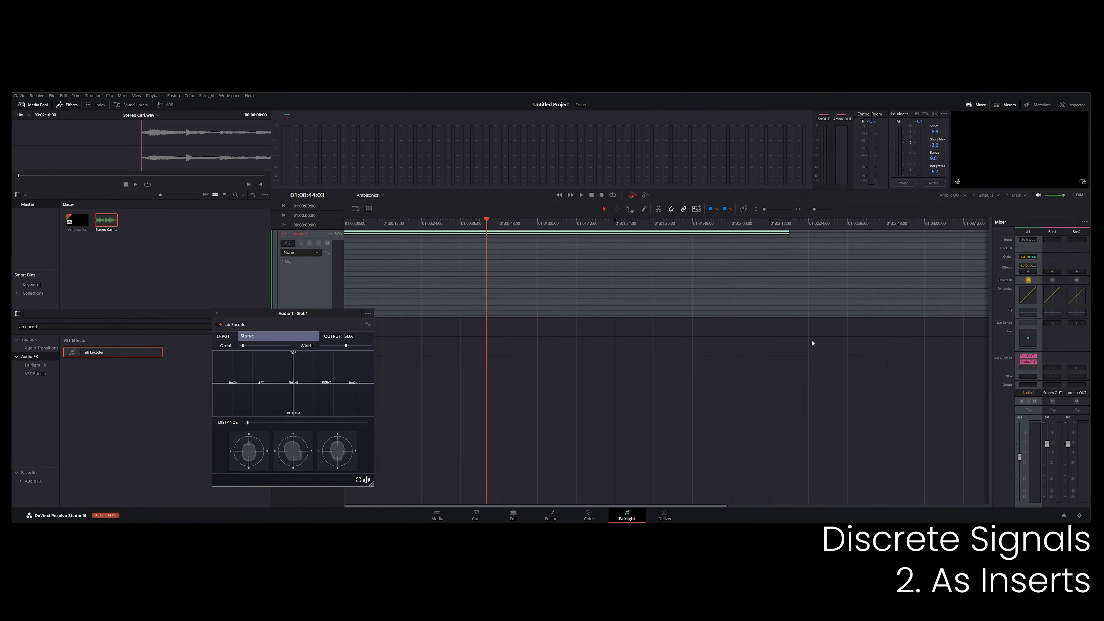
Search the effects for "astrom" and insert ab Astrometry Delay on Audio 1 after ab Encoder.
click(67, 327)
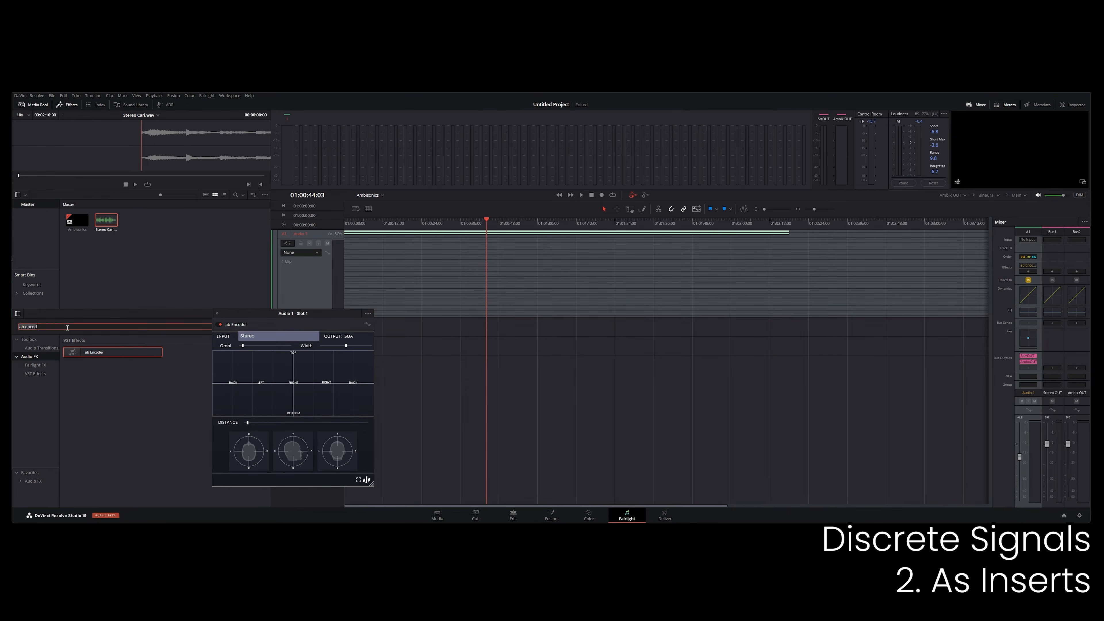
text(am)
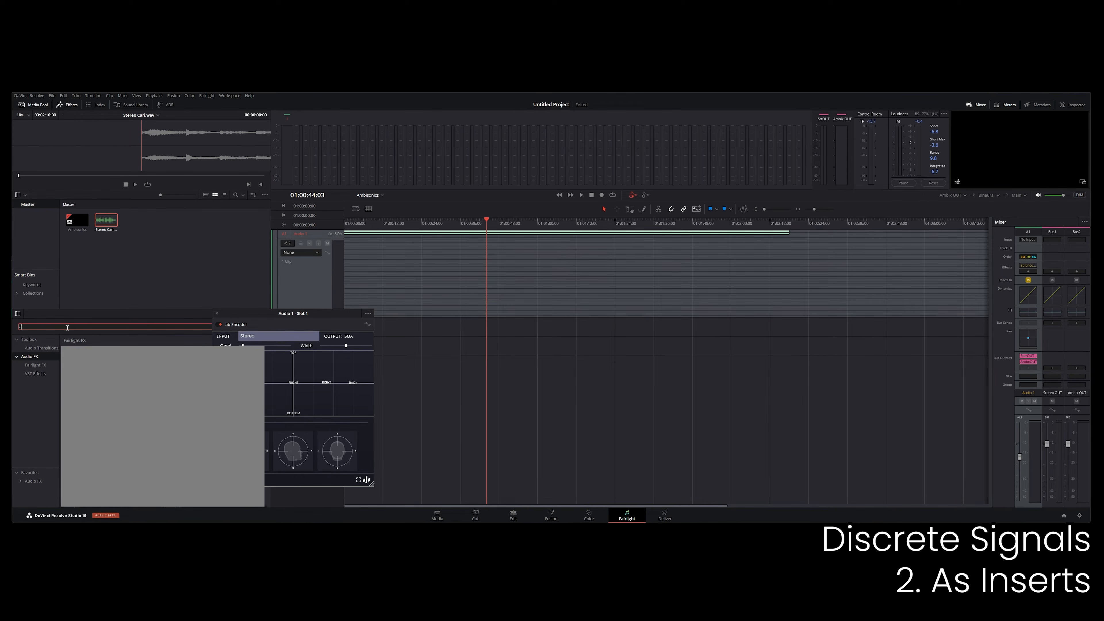
text(trom)
drag(93, 353, 1010, 273)
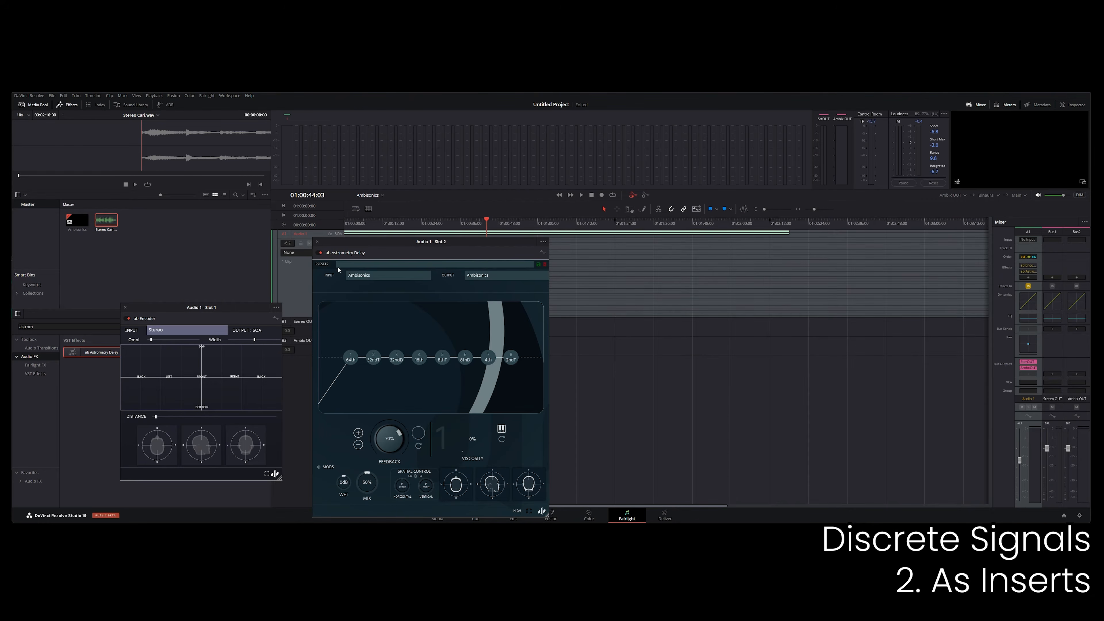
Load the Atmospheric - Bizarre Bounce preset in ab Astrometry Delay, set its input and output to Ambisonics, and audition it.
click(350, 265)
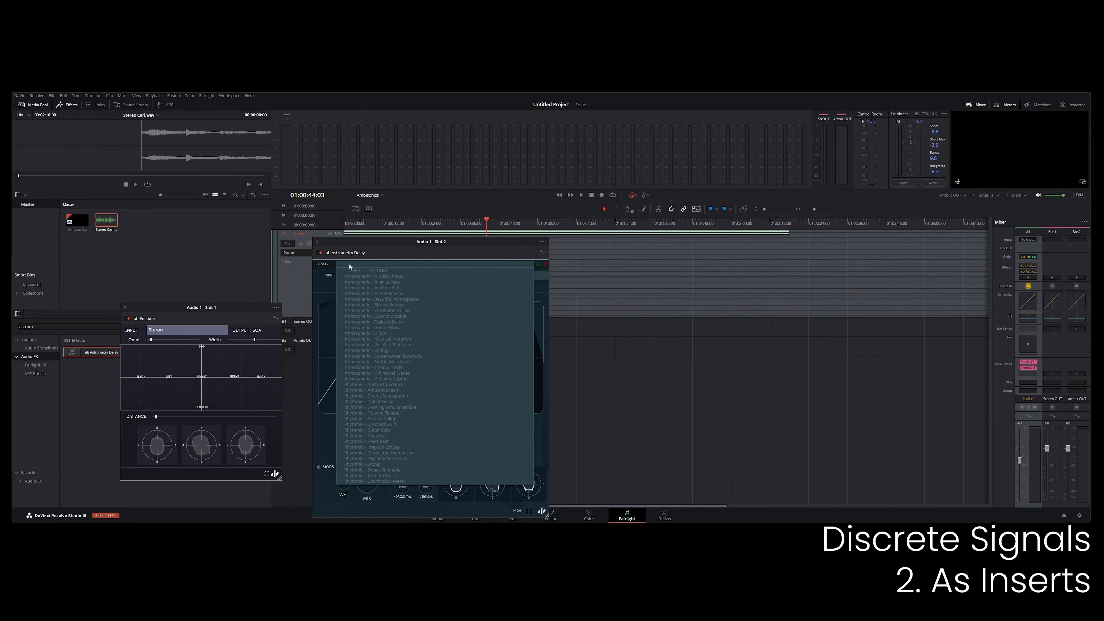
click(374, 305)
click(358, 277)
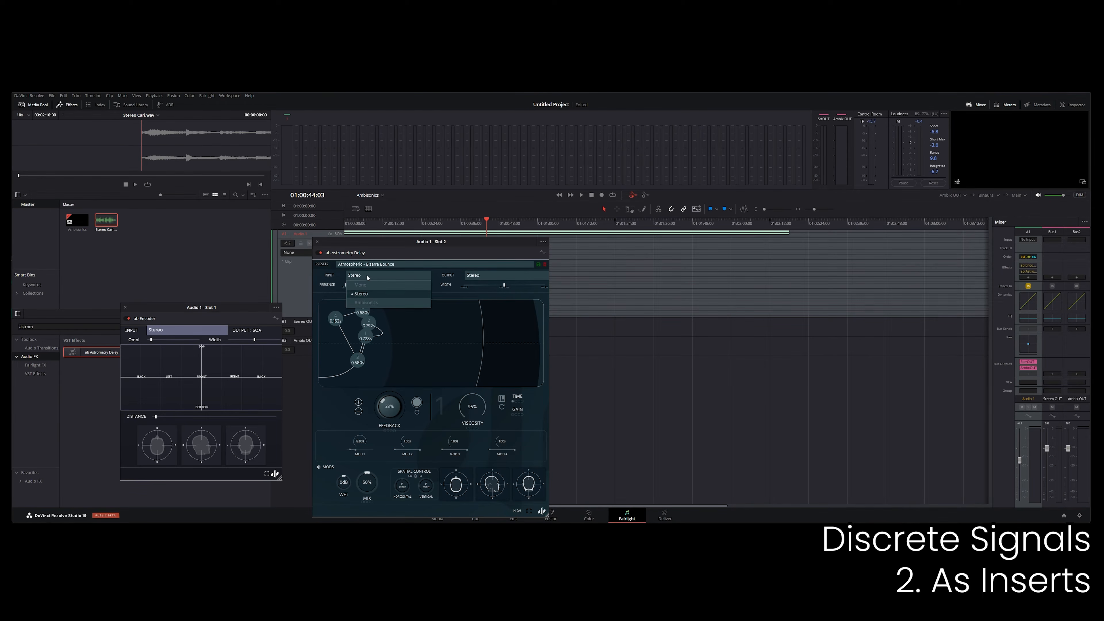
click(360, 294)
click(478, 275)
click(474, 294)
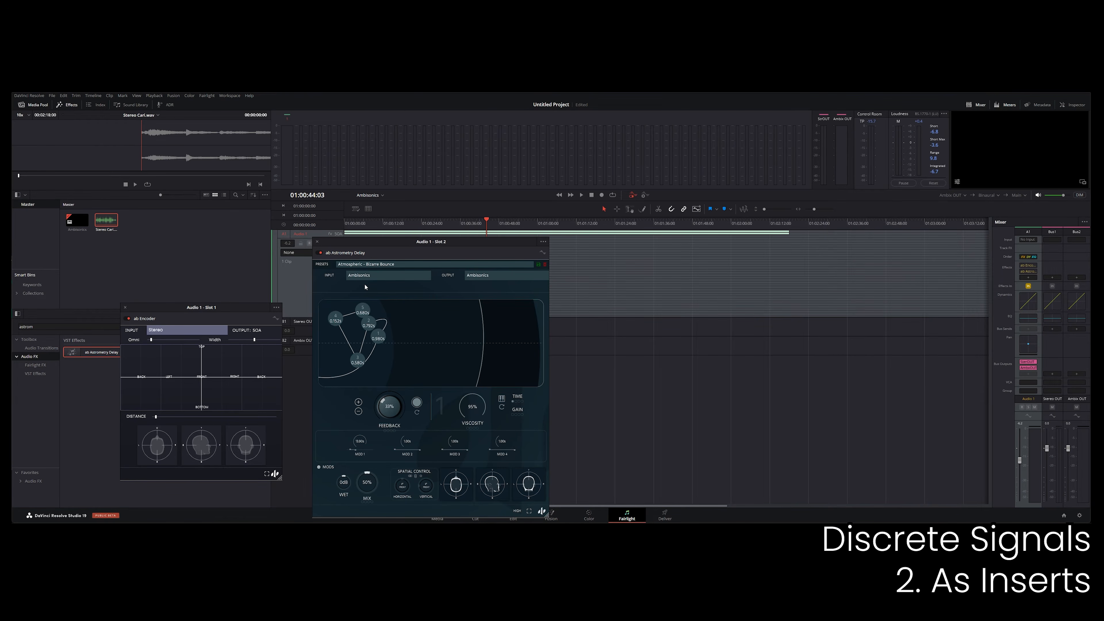
key(space)
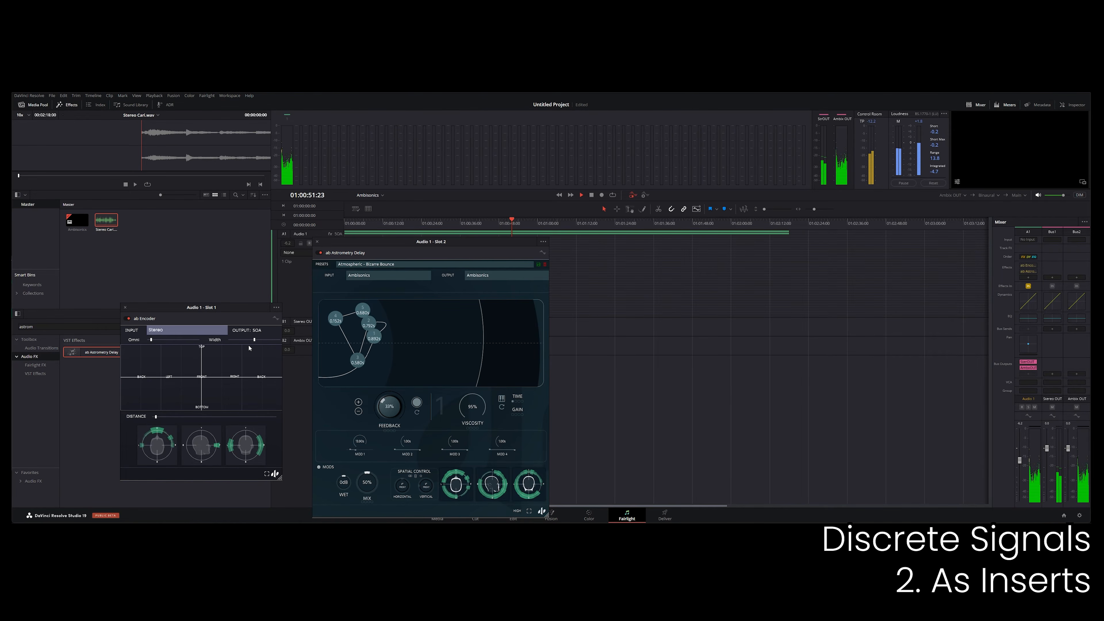
click(293, 296)
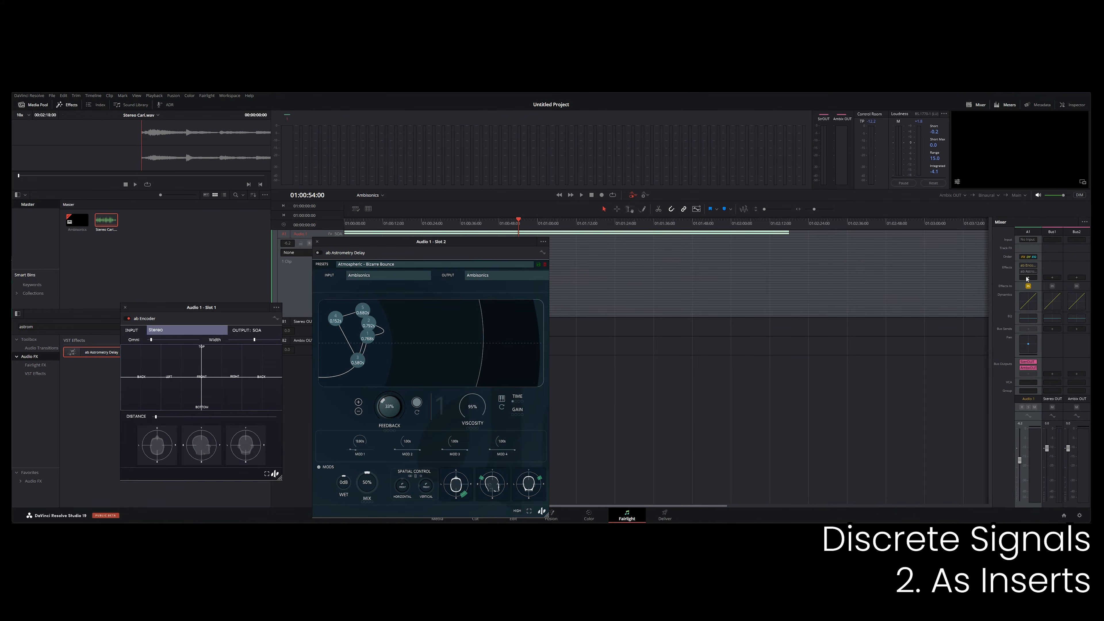
Insert the Fairlight FX Ambisonics Meter on the Ambix OUT bus and place its window clear of the other effects.
click(1028, 277)
click(1018, 282)
click(1077, 279)
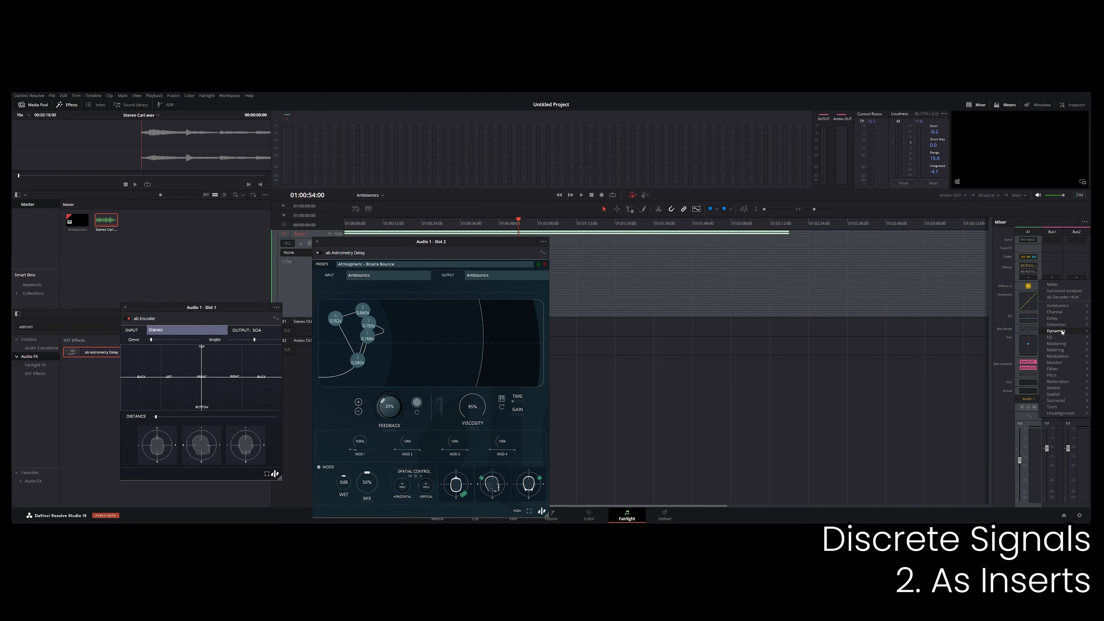
mouse_move(1015, 352)
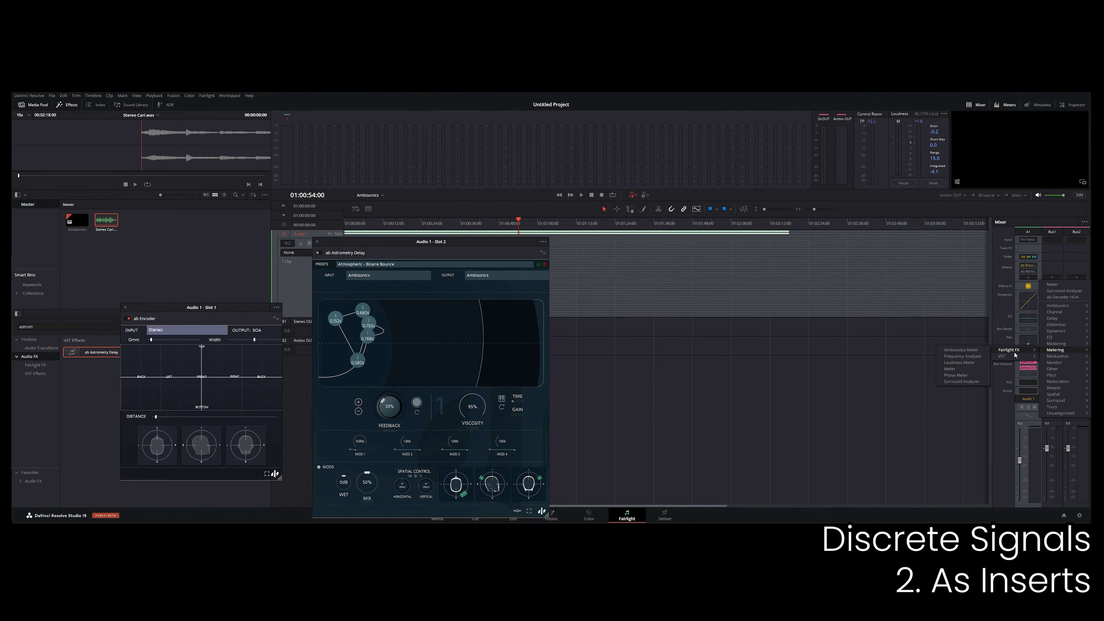
click(716, 361)
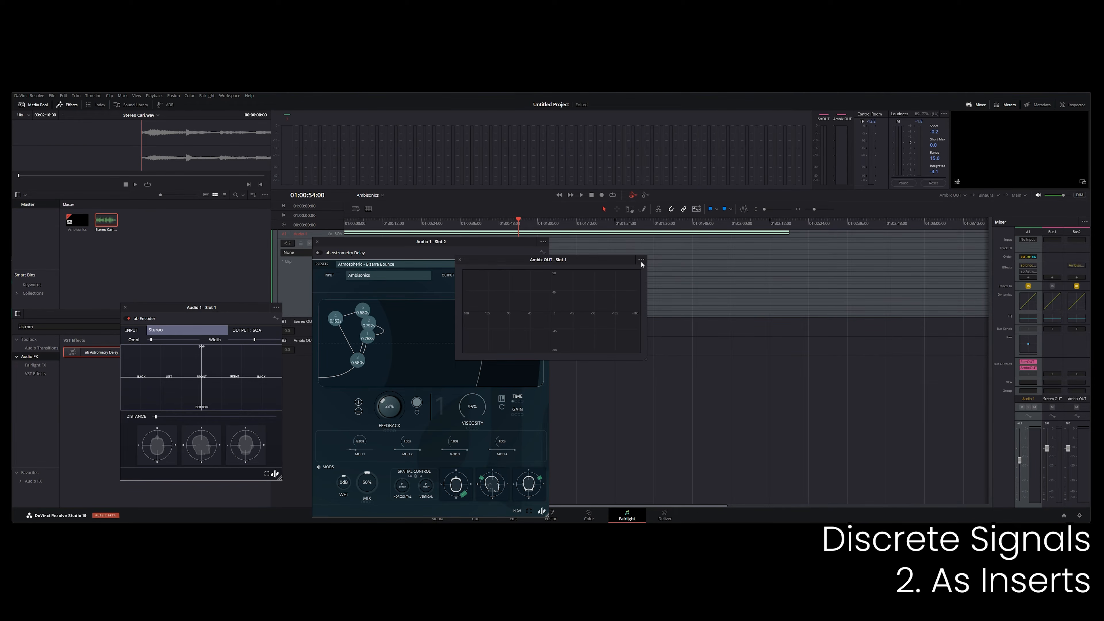
click(641, 260)
click(644, 270)
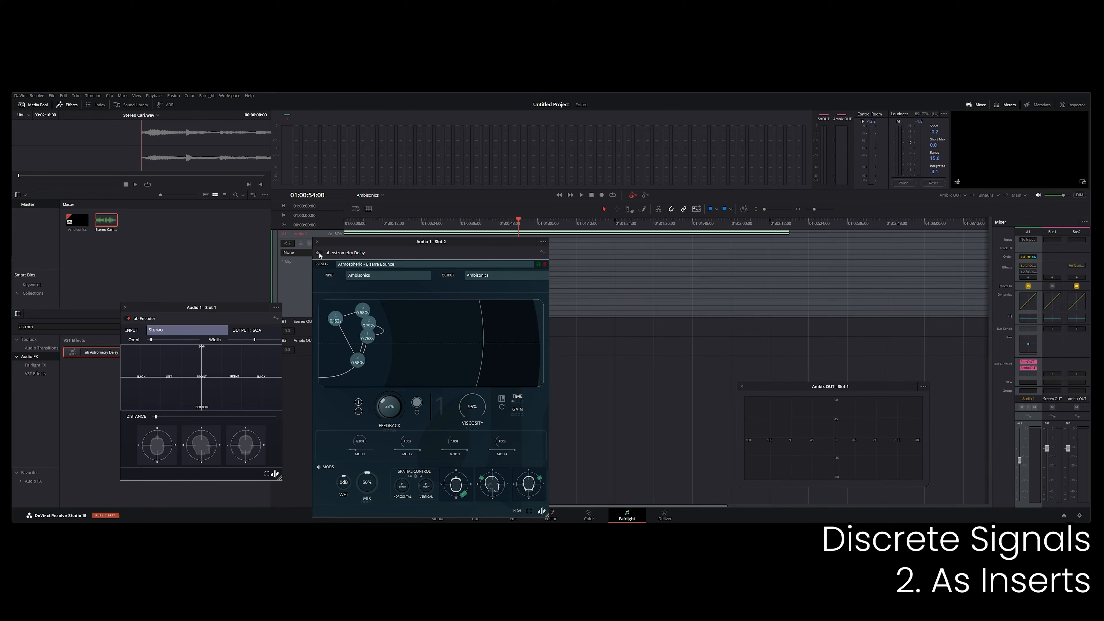
Resume playback and pan the source in ab Encoder around the left side toward the back.
key(space)
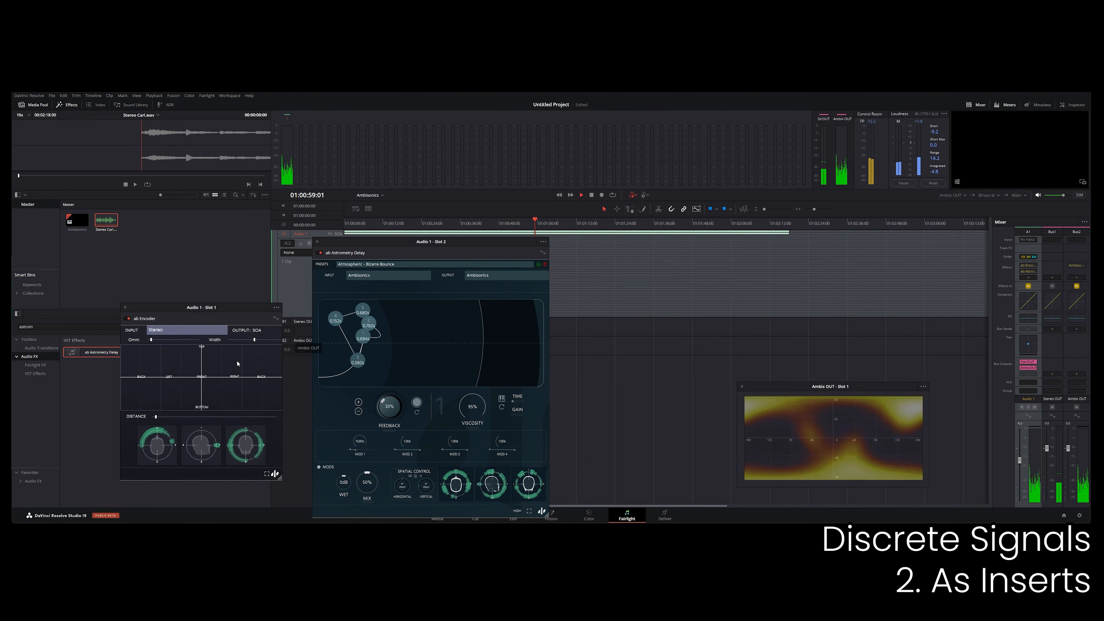
click(212, 369)
drag(214, 369, 141, 367)
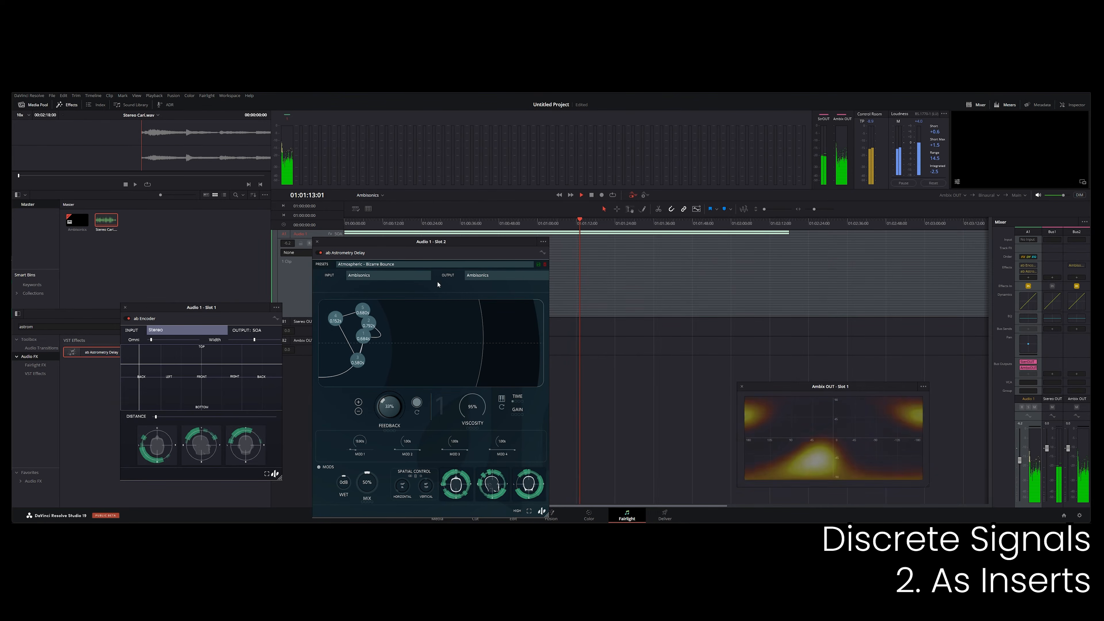
Stop playback, insert ab vortex on Audio 1 after ab Astrometry Delay, clear of the other windows, and re-enable the delay.
click(305, 285)
key(space)
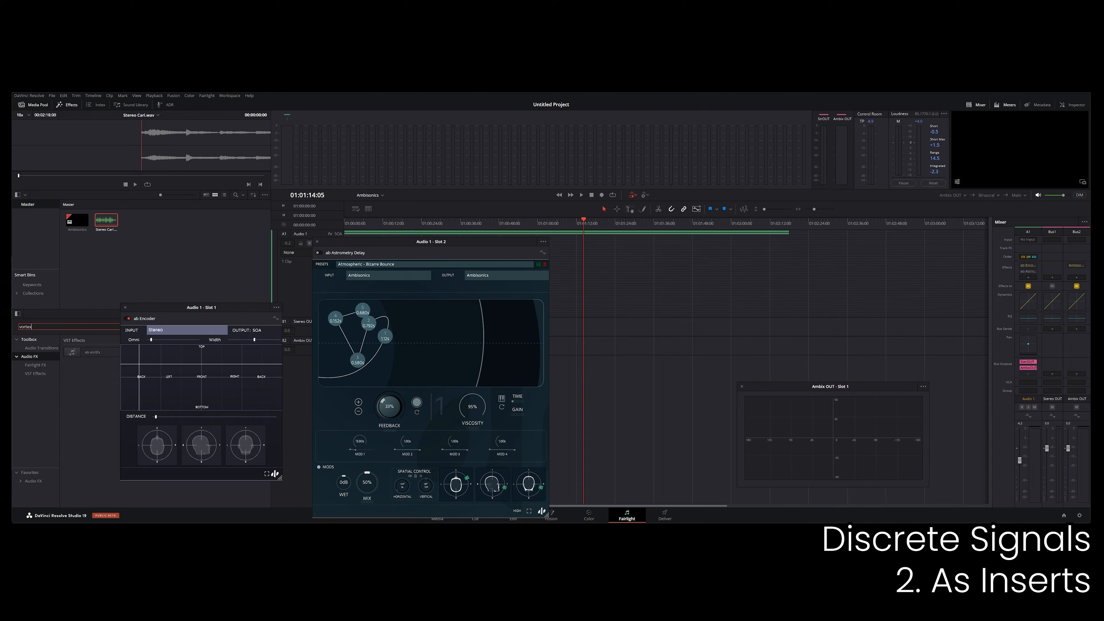
drag(668, 296, 1028, 276)
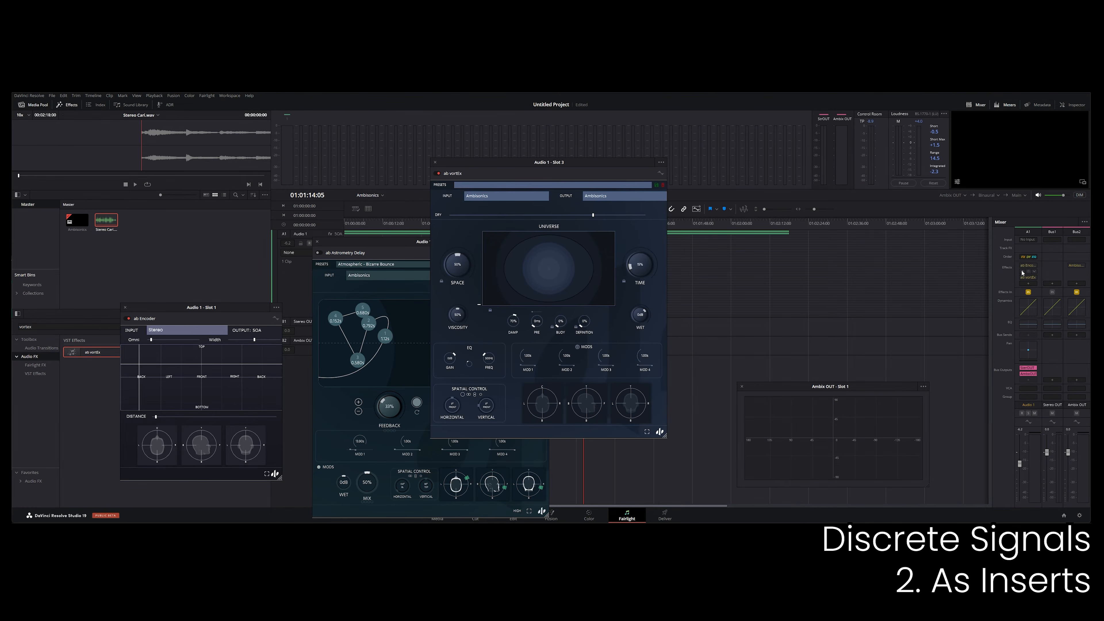
drag(455, 171, 573, 129)
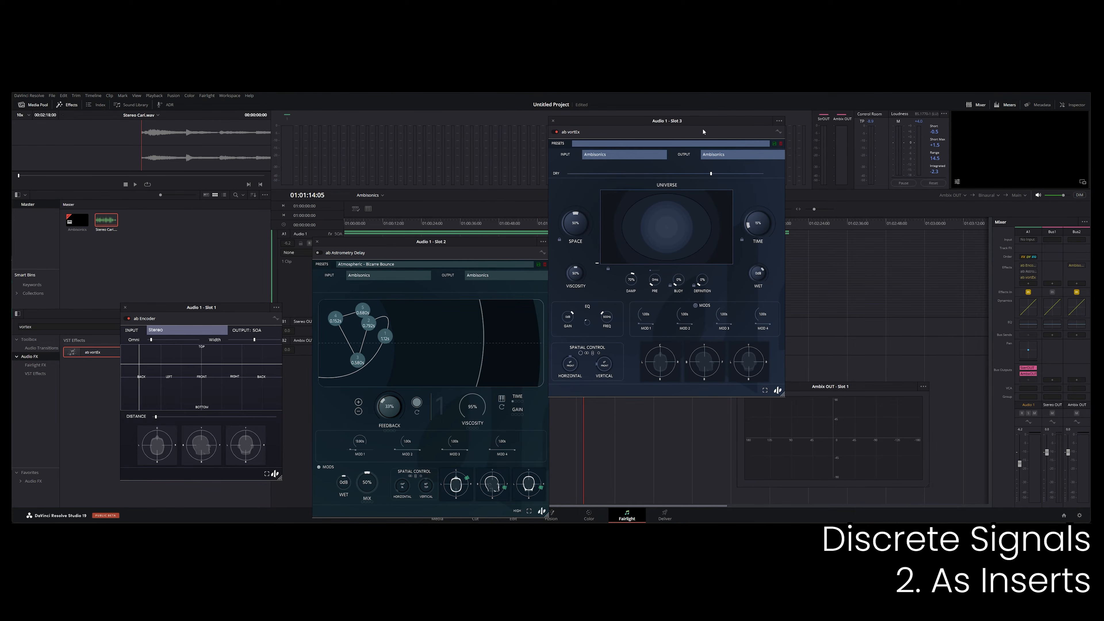
click(1022, 273)
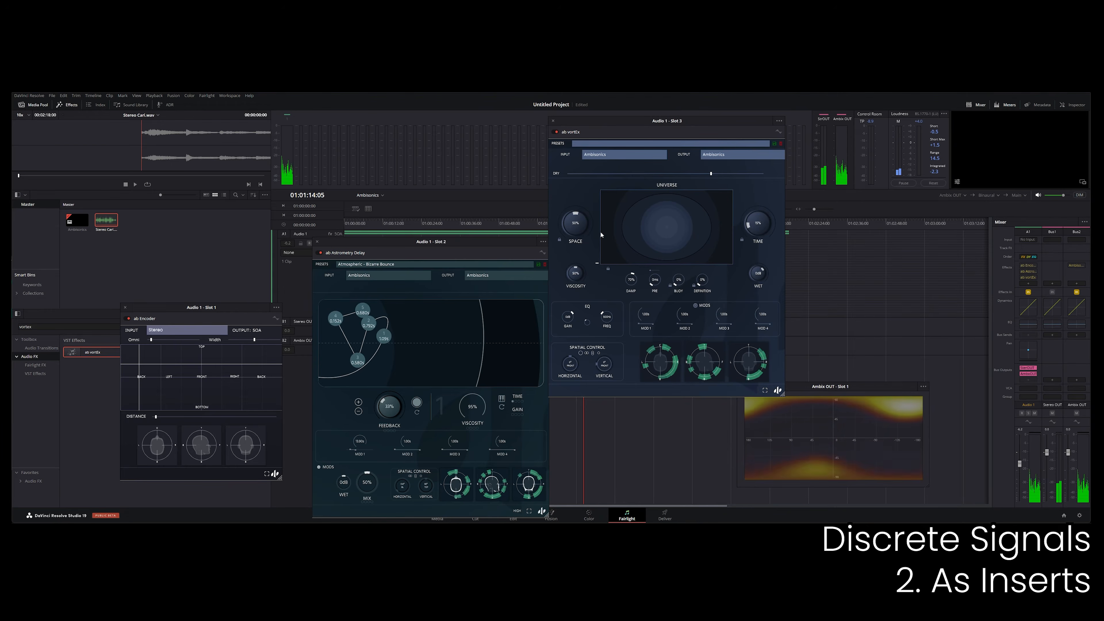
Reshape ab vortex's universe and raise its wet level during playback, and replay from an earlier point in the clip.
click(640, 218)
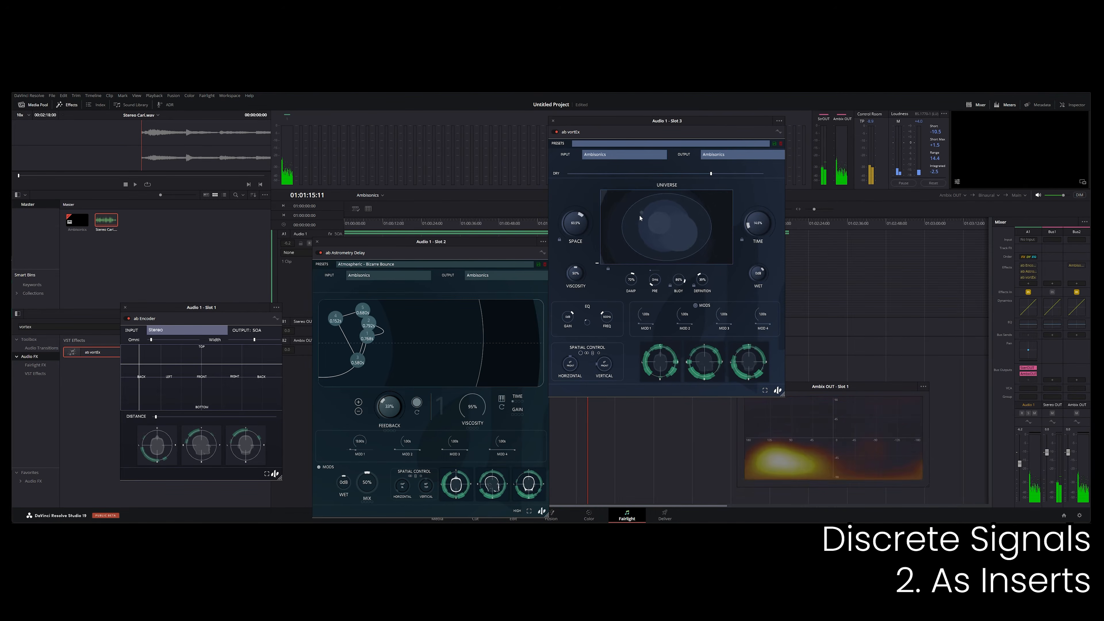
click(665, 227)
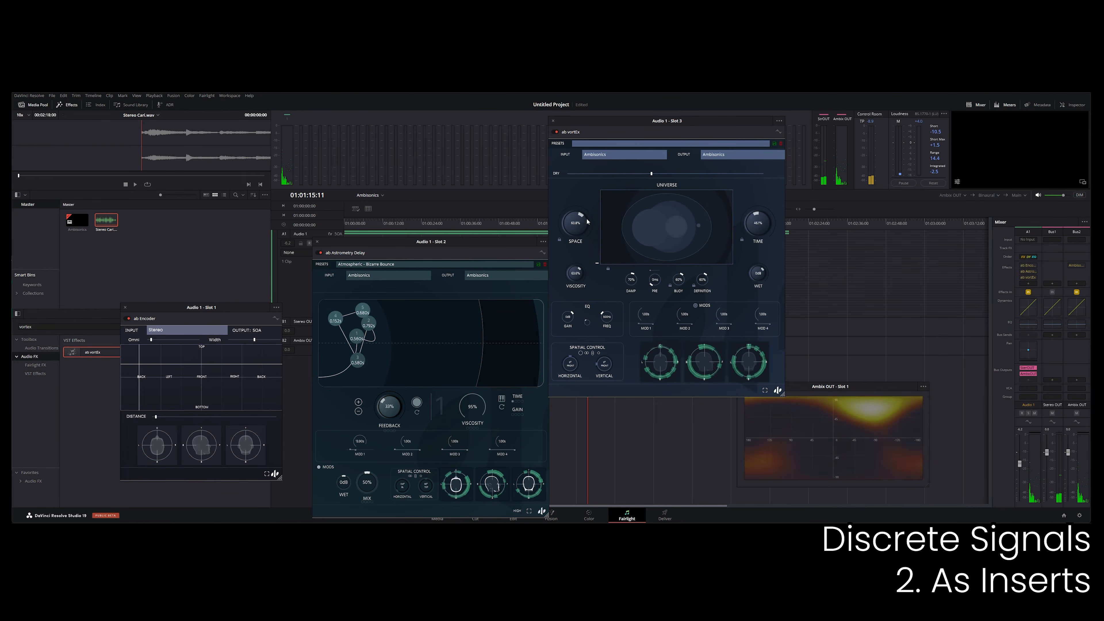
drag(757, 274, 755, 237)
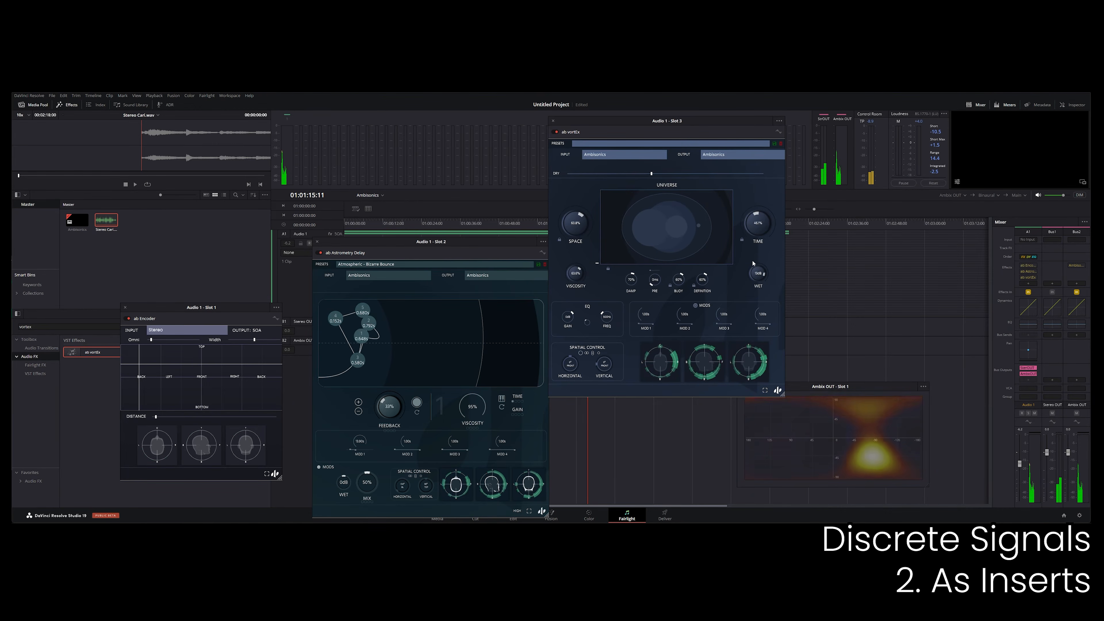
click(664, 215)
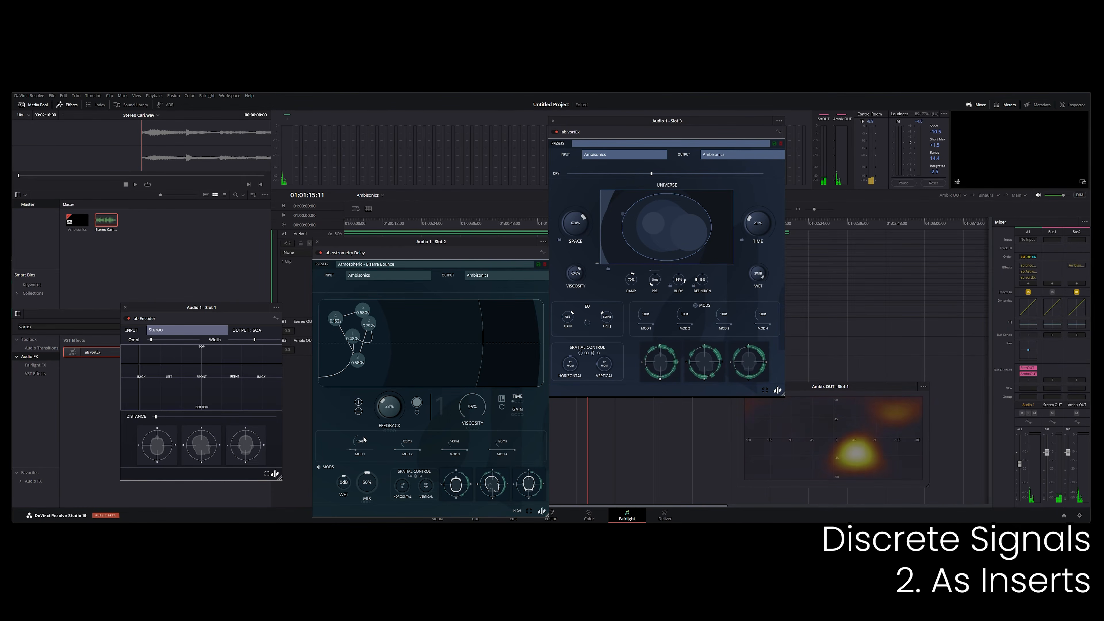
click(642, 231)
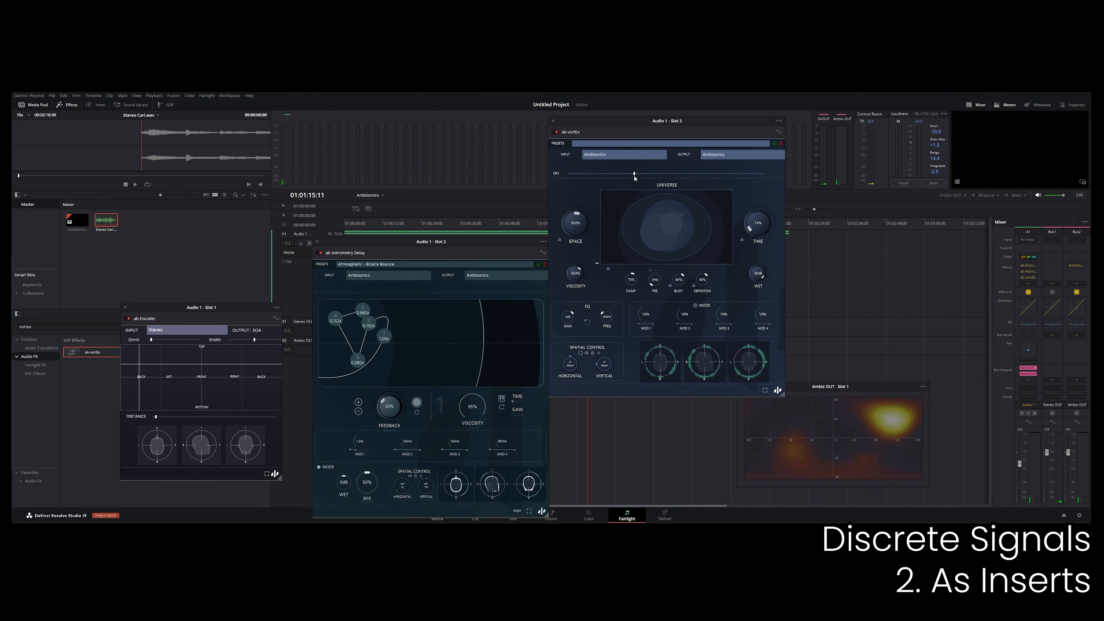
click(401, 227)
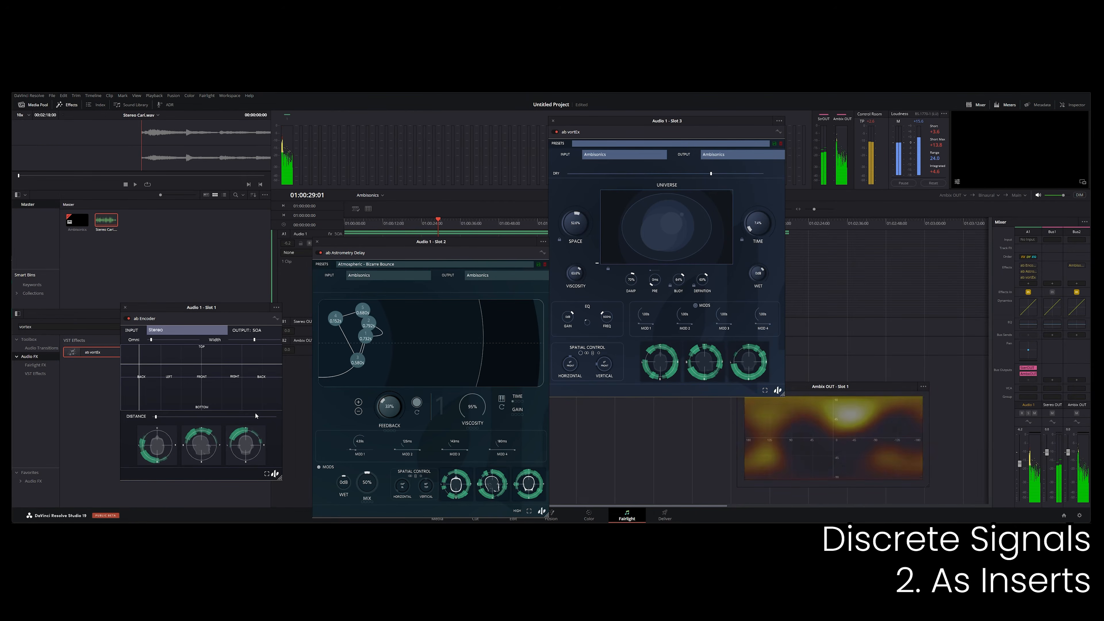
Pan the source in ab Encoder from the back around to the right side during playback.
drag(145, 366, 237, 379)
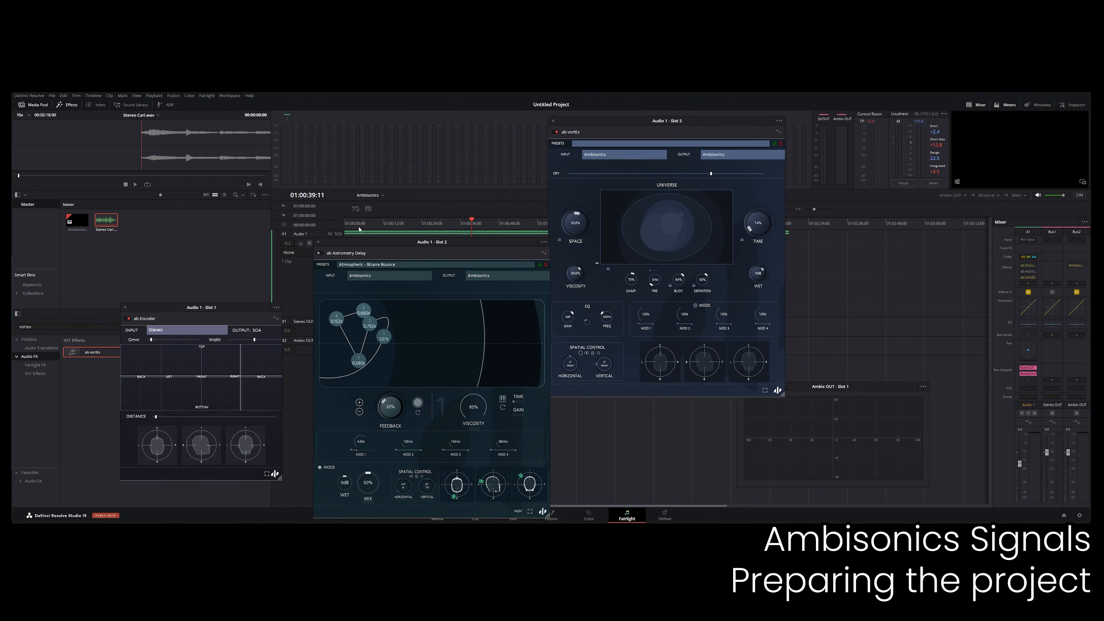
Close the ab vortex and ab Astrometry Delay windows and delete the Audio 1 track.
click(554, 122)
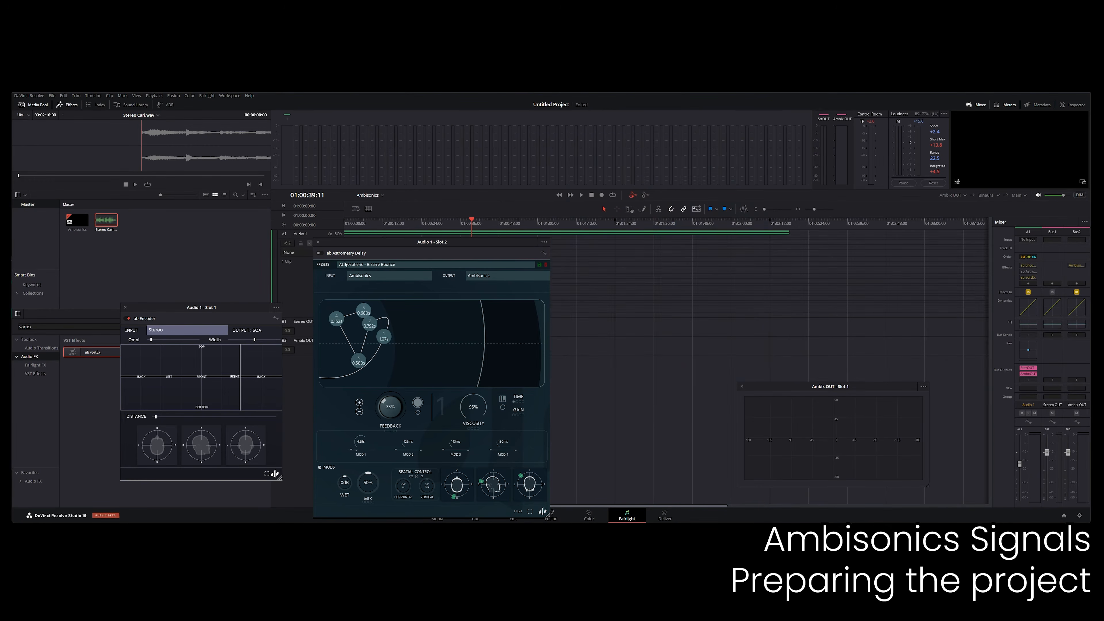
click(318, 241)
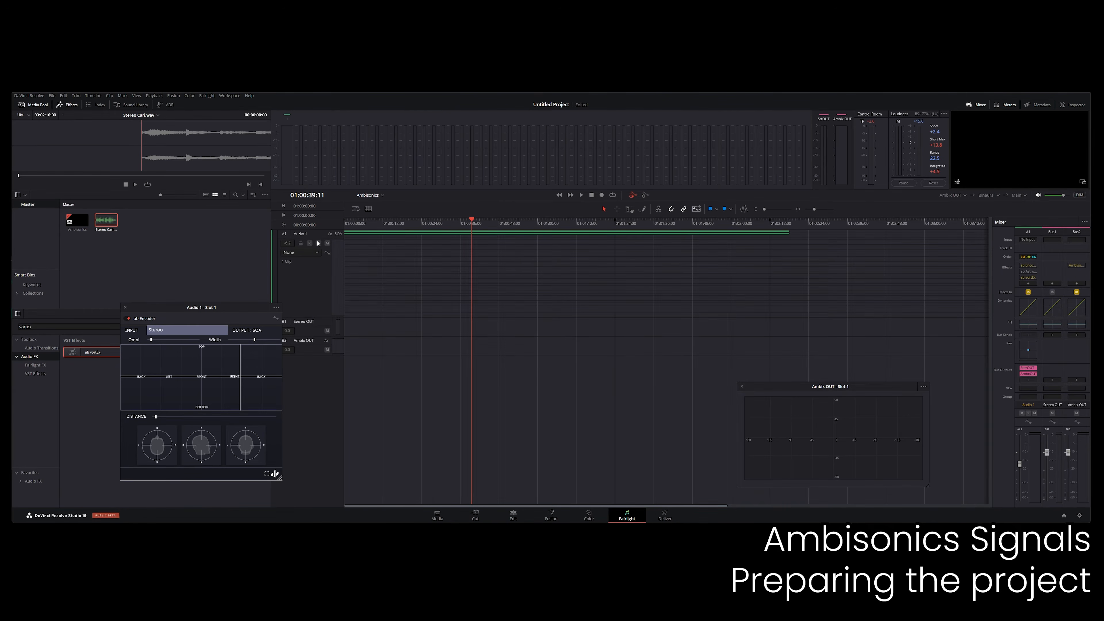
right_click(312, 276)
click(316, 310)
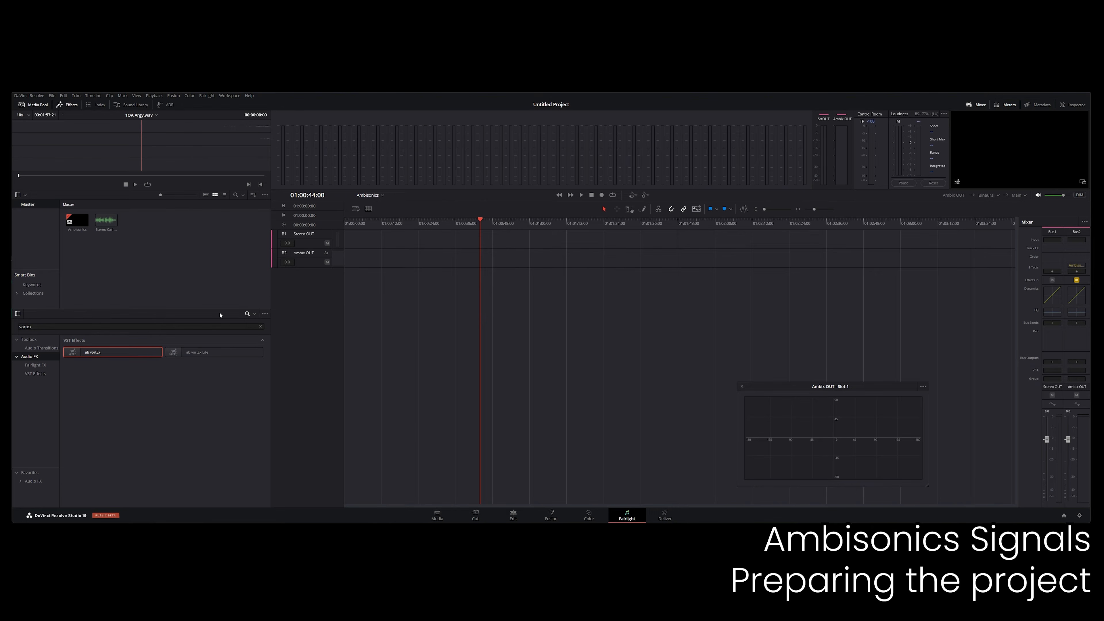
Add a first-order ambisonics track and place the 1OA Argy.wav clip at its start.
right_click(308, 300)
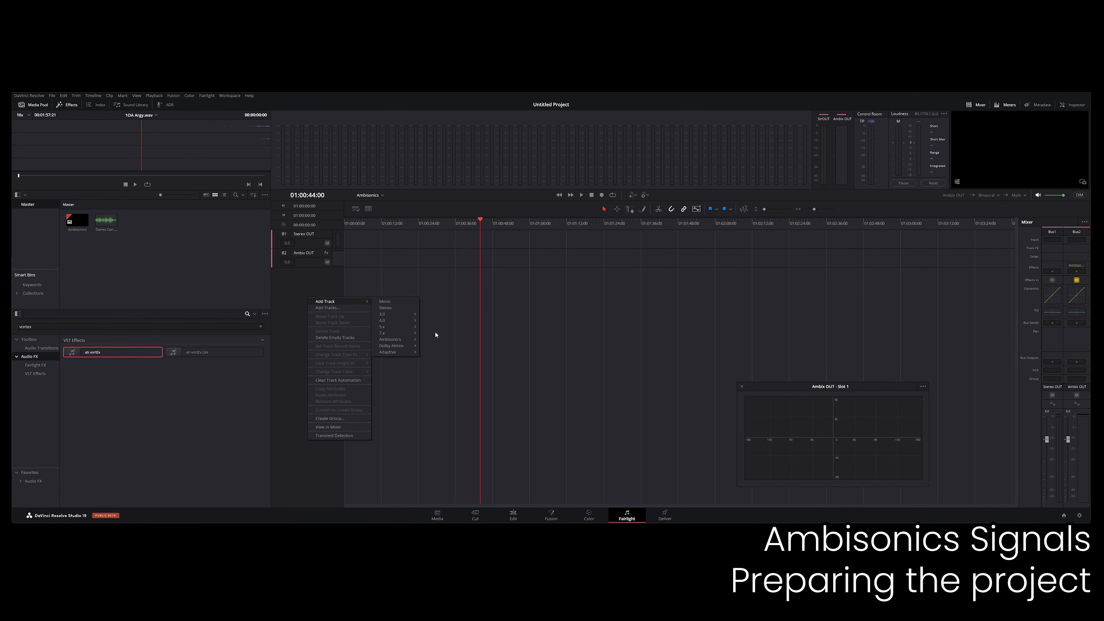
mouse_move(393, 340)
click(444, 339)
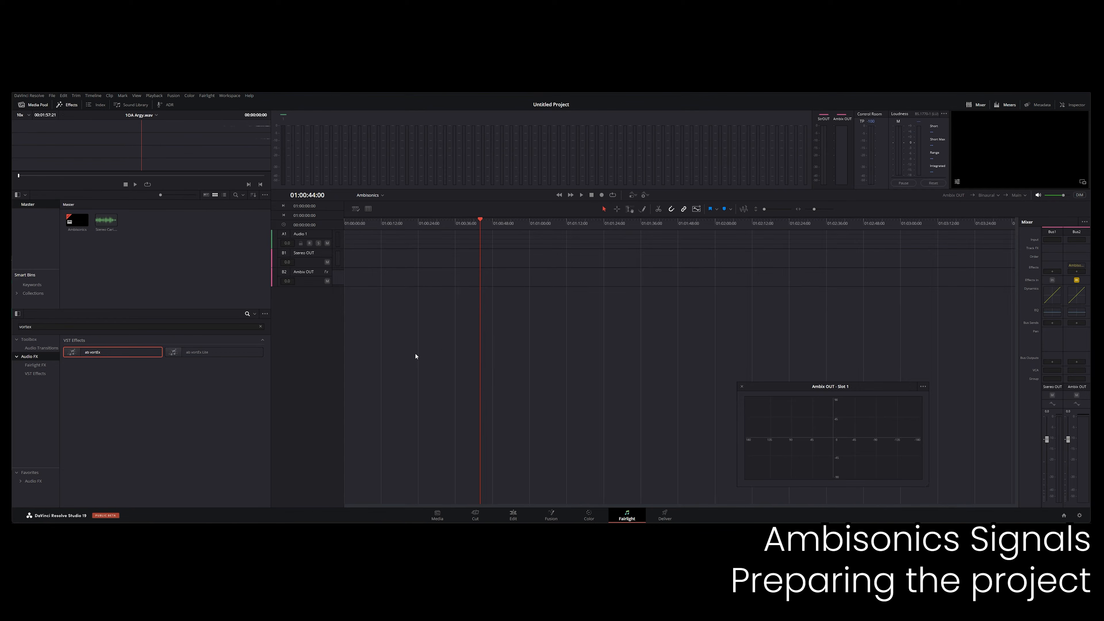
drag(287, 218, 327, 355)
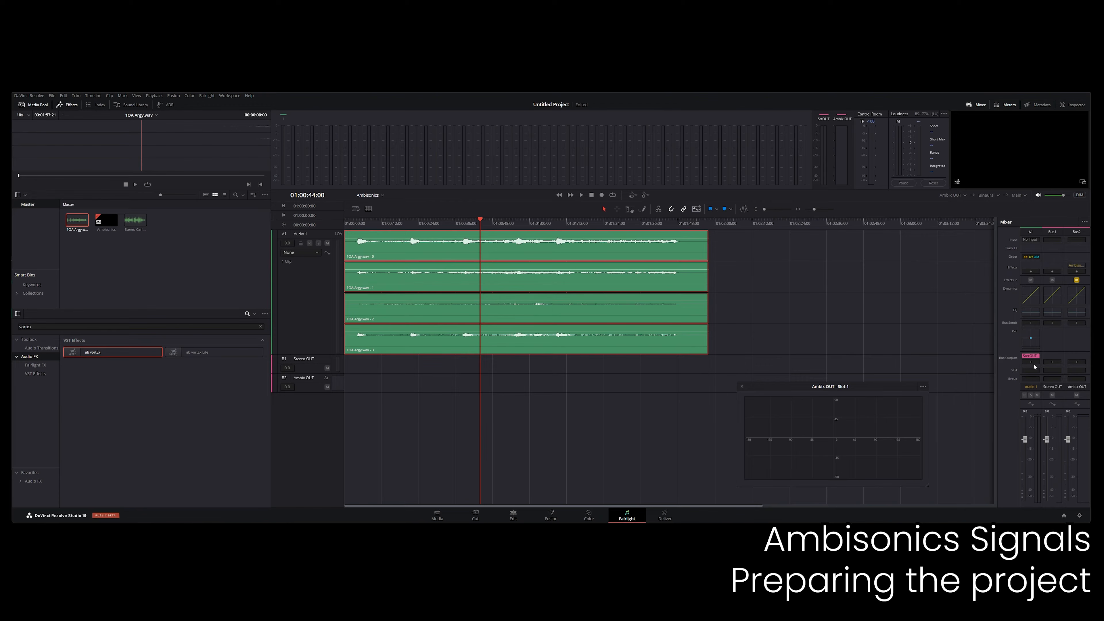
Add Ambix OUT as a second bus output for Audio 1 and play the clip from an earlier point.
click(1058, 375)
click(461, 225)
key(space)
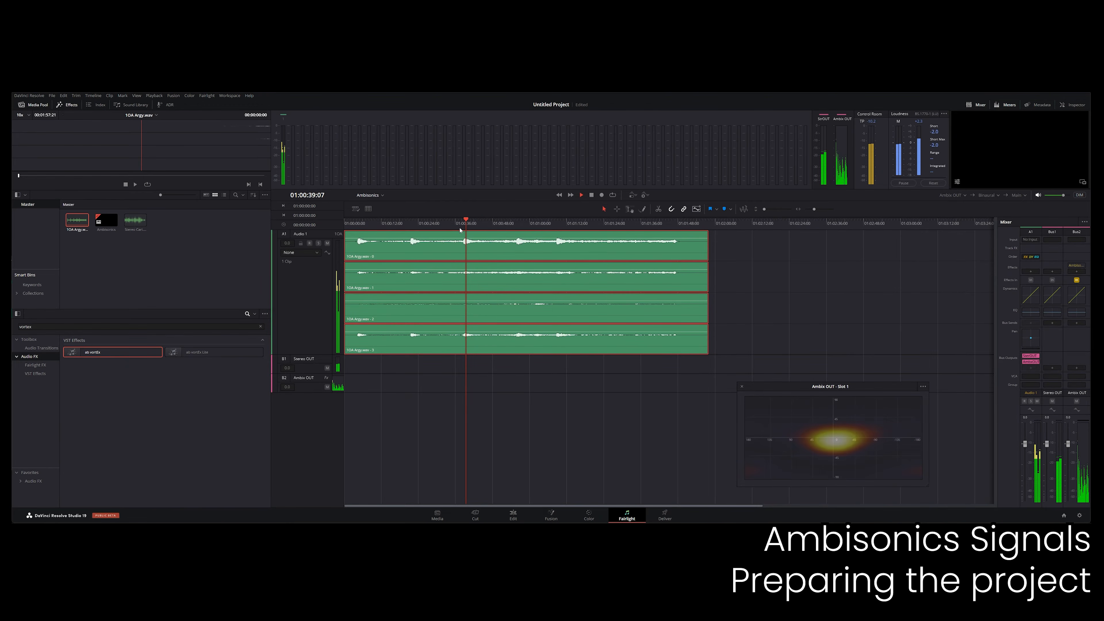
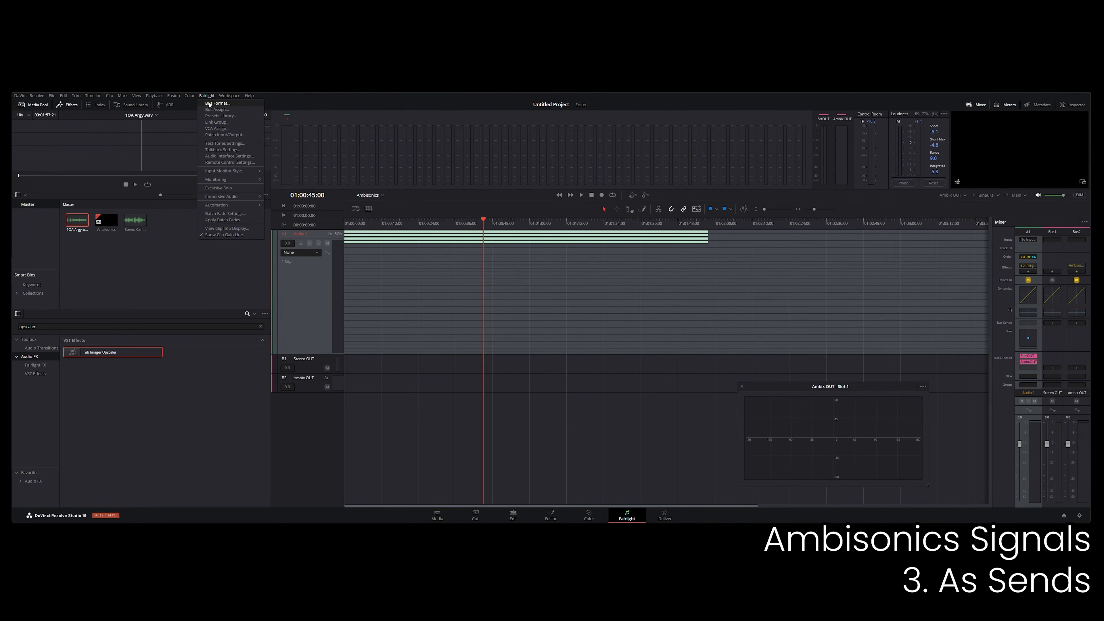
Create a bus named Music 5OA in 5th-order Ambisonics format and colour it orange.
click(209, 103)
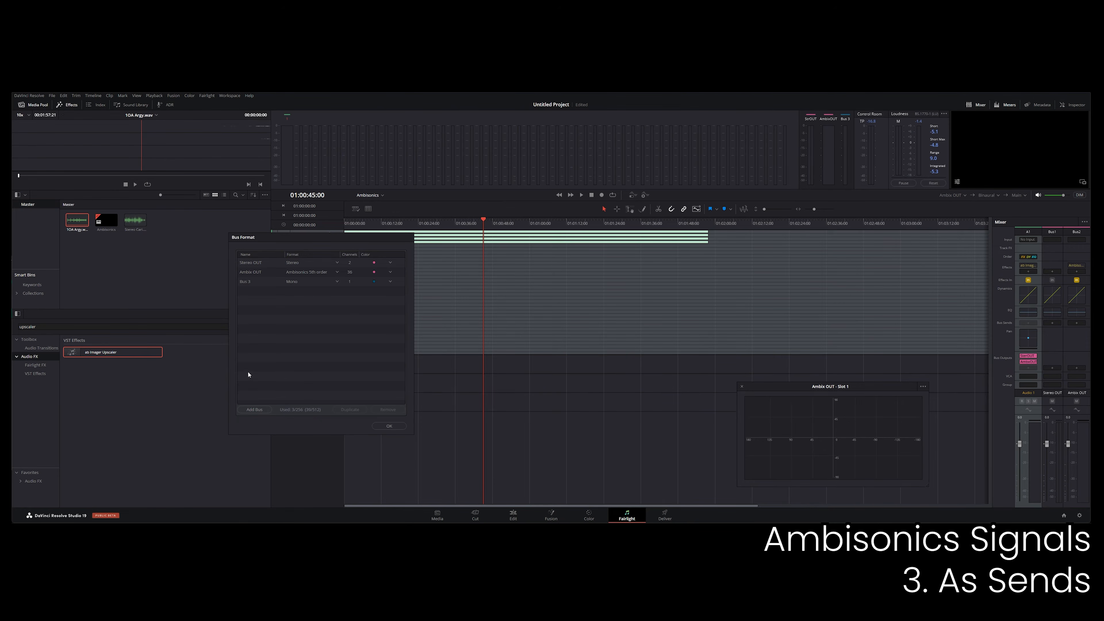
double_click(252, 282)
text(Music)
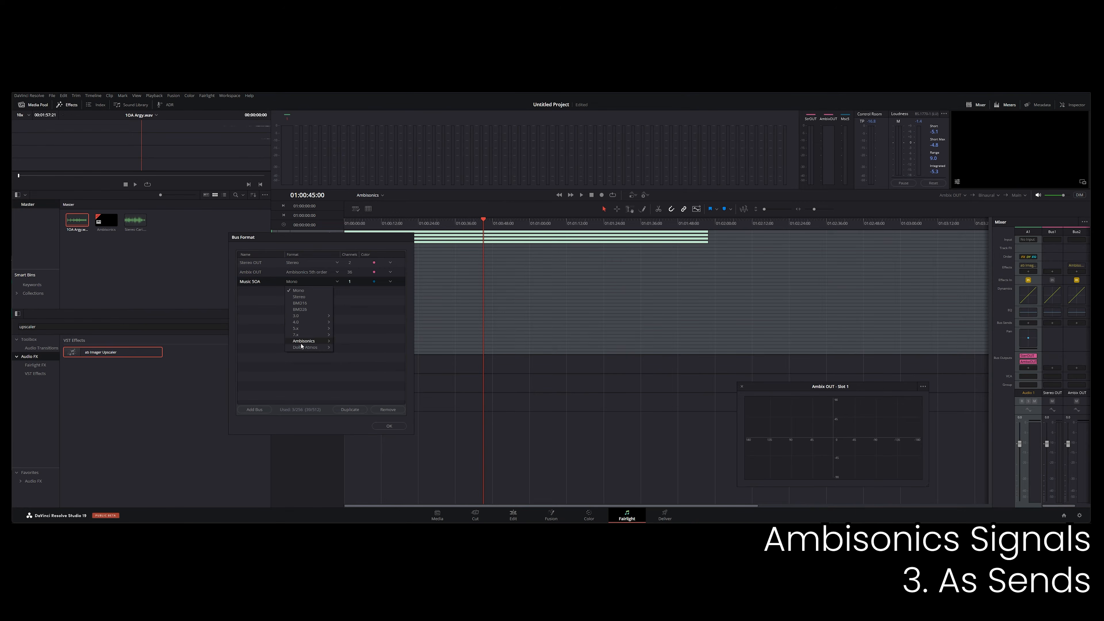
click(369, 366)
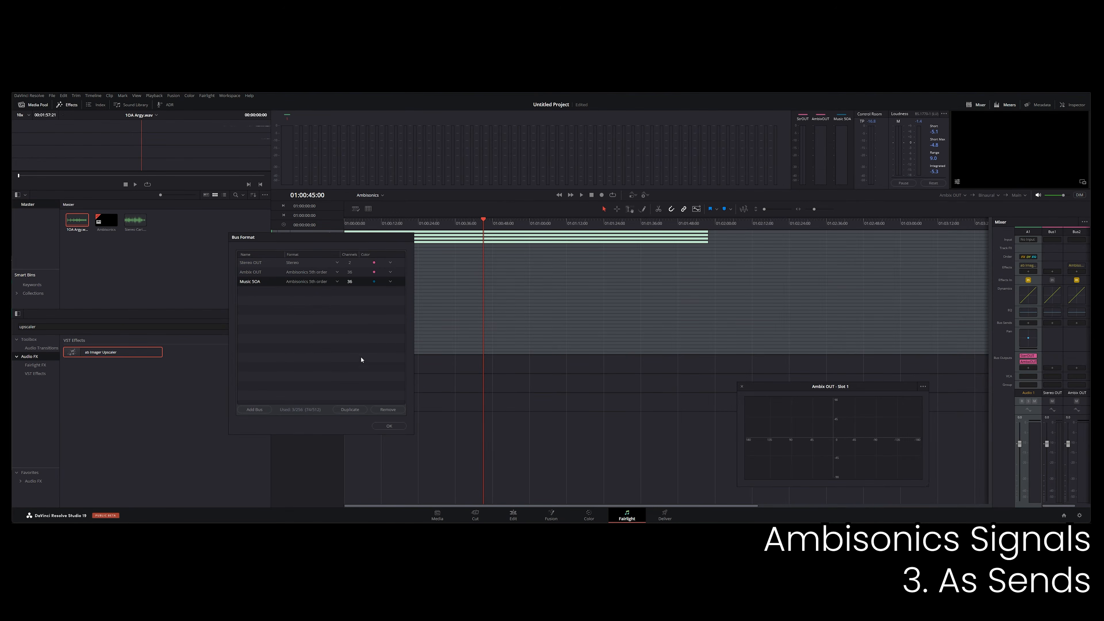
click(390, 282)
click(386, 300)
click(384, 426)
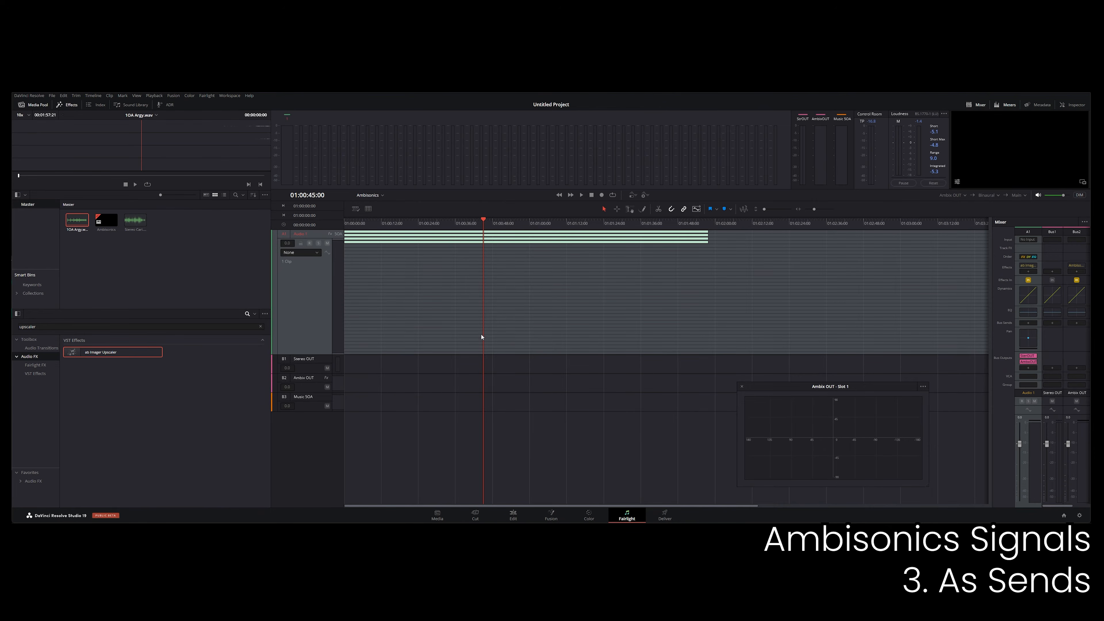
Route Audio 1 through the Music 5OA bus into Stereo OUT and Ambix OUT, and play the clip.
click(1055, 387)
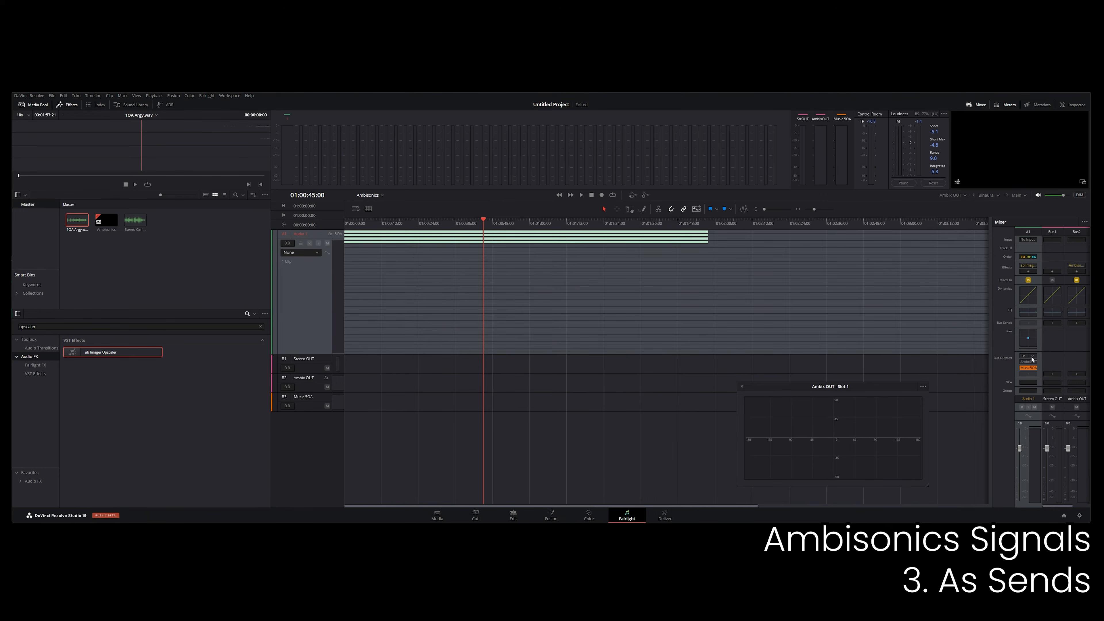
drag(991, 417, 947, 418)
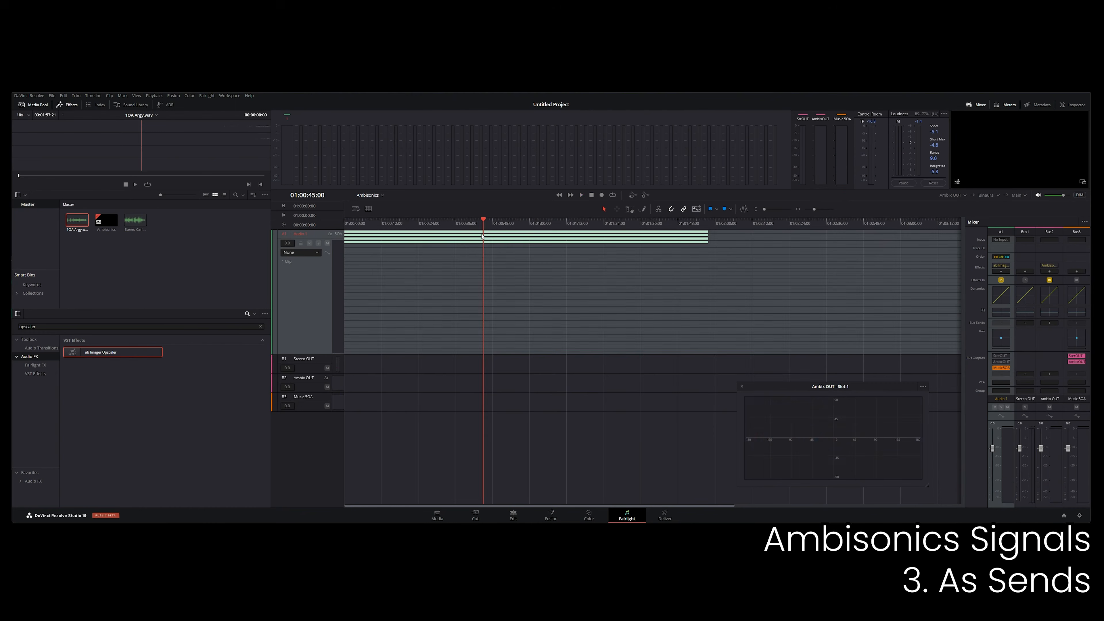
key(space)
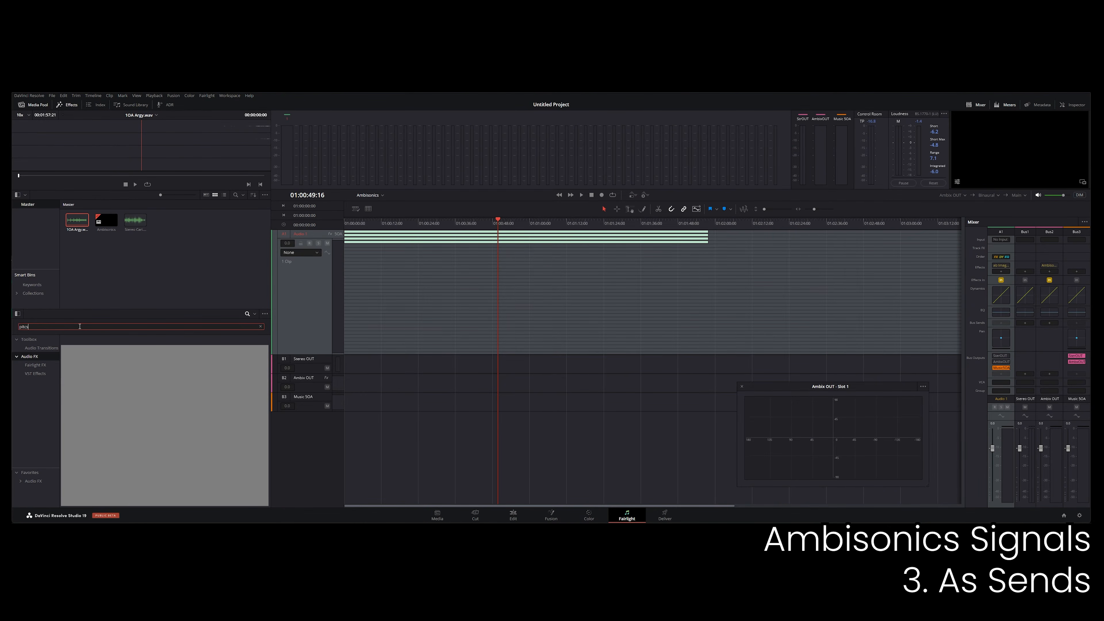
Search the effects for pitch and add ab PitchShifter to the Music 5OA bus, placing its window clear of the mixer.
key(BackSpace)
key(BackSpace)
key(BackSpace)
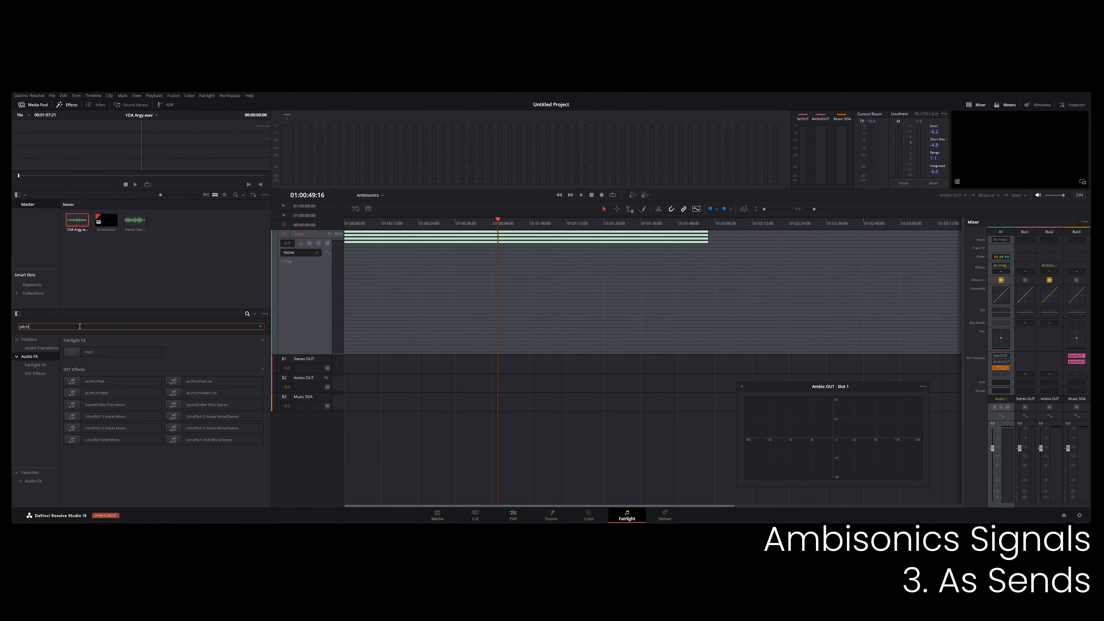
drag(95, 393, 1077, 271)
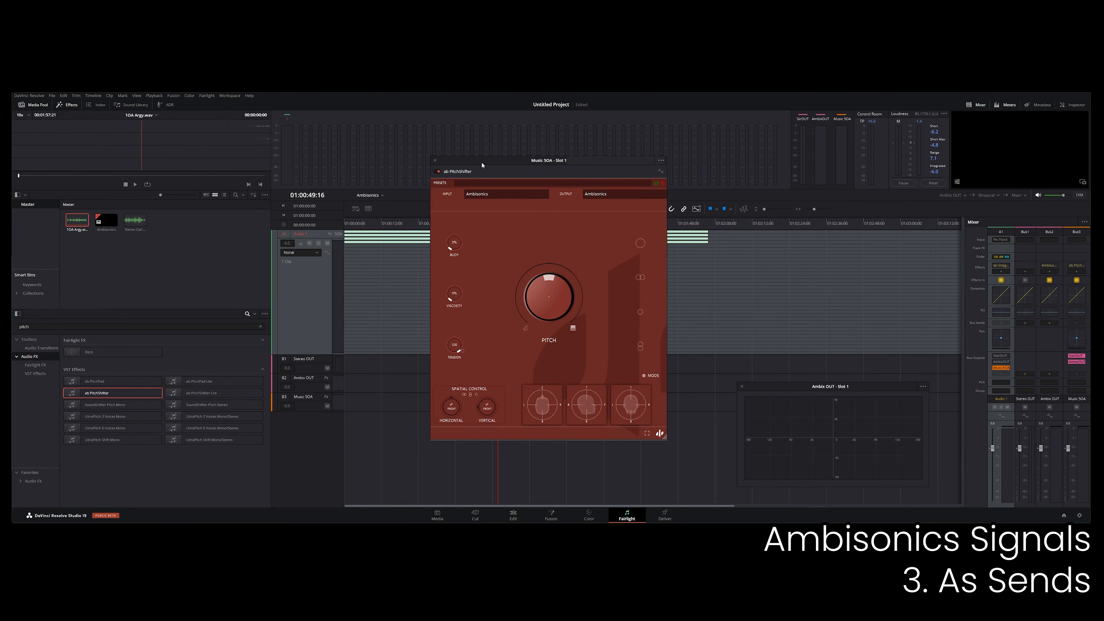
drag(481, 165, 278, 175)
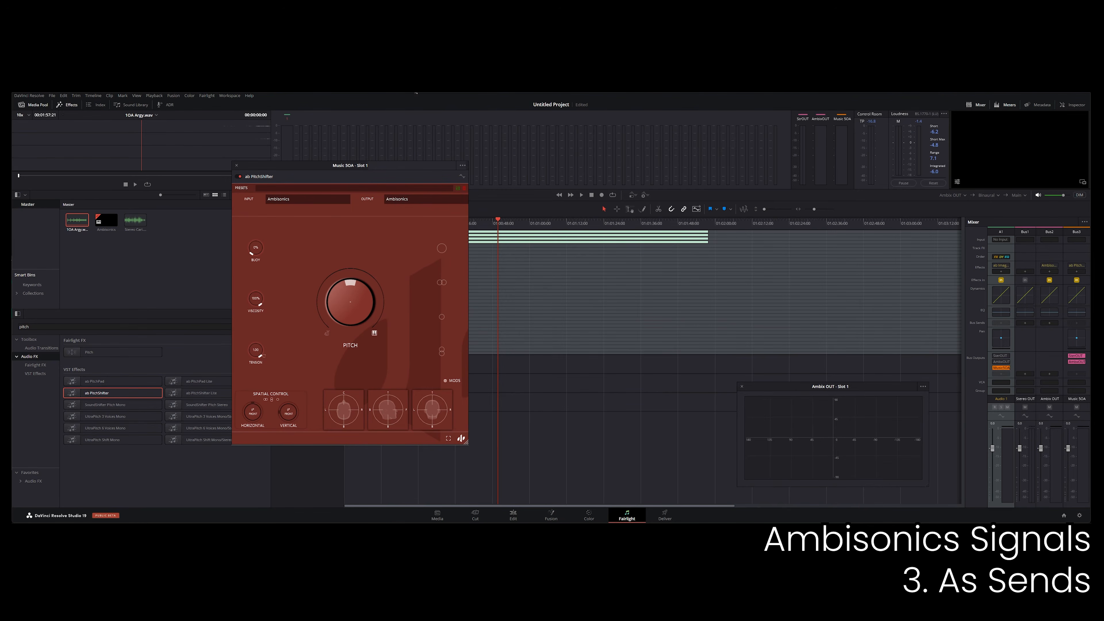
Change the main pitch in ab PitchShifter during playback and enable its left/right voices.
drag(344, 299, 342, 276)
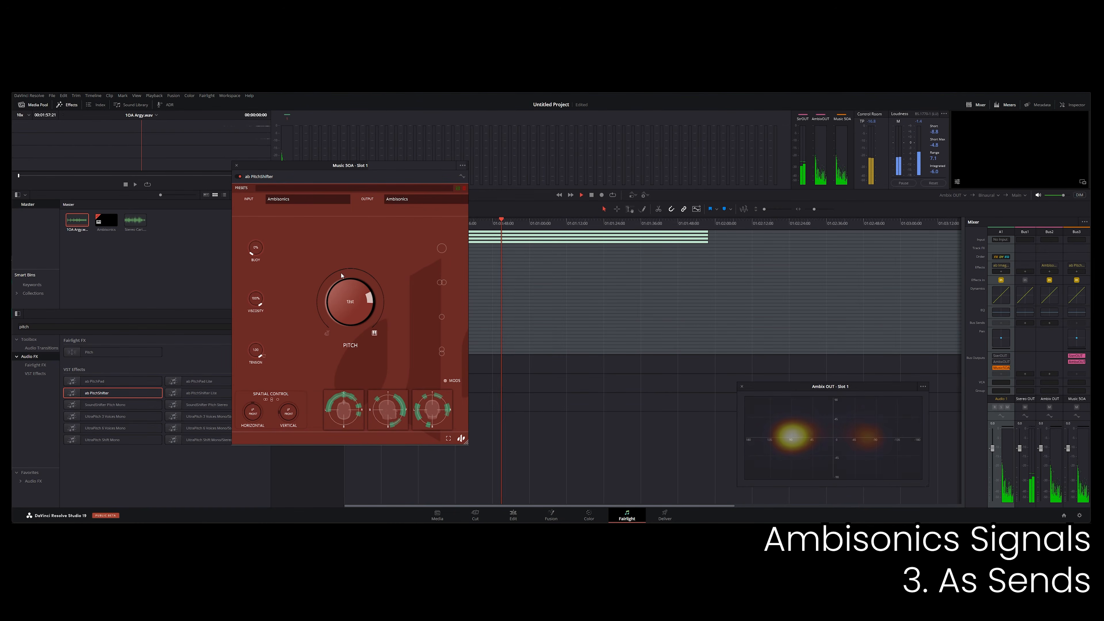
click(443, 282)
drag(308, 303, 306, 317)
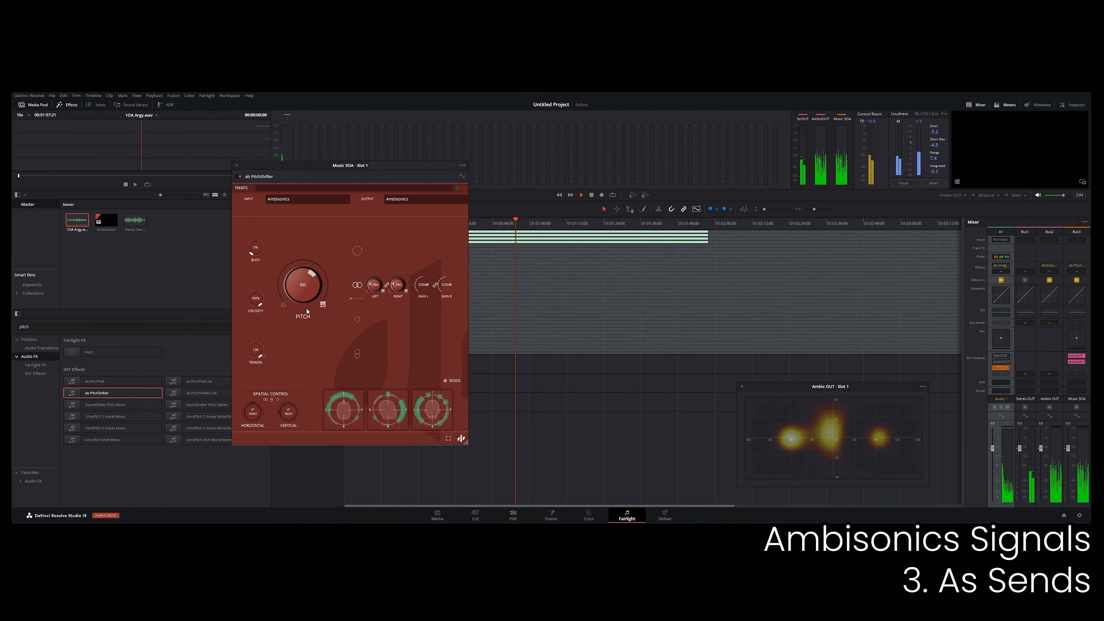
Enable and tune the top/bottom and front/back voices in ab PitchShifter, and rotate the sound field with the vertical spatial control.
click(358, 354)
click(388, 354)
drag(399, 358, 400, 354)
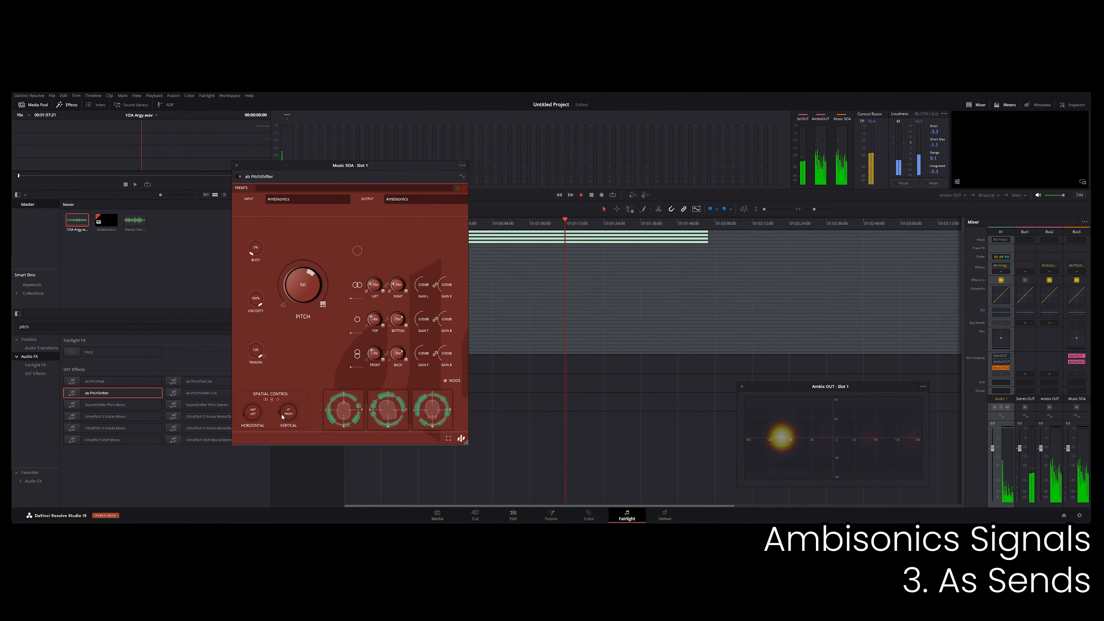
mouse_move(289, 412)
mouse_down()
mouse_move(288, 380)
mouse_move(286, 394)
mouse_up()
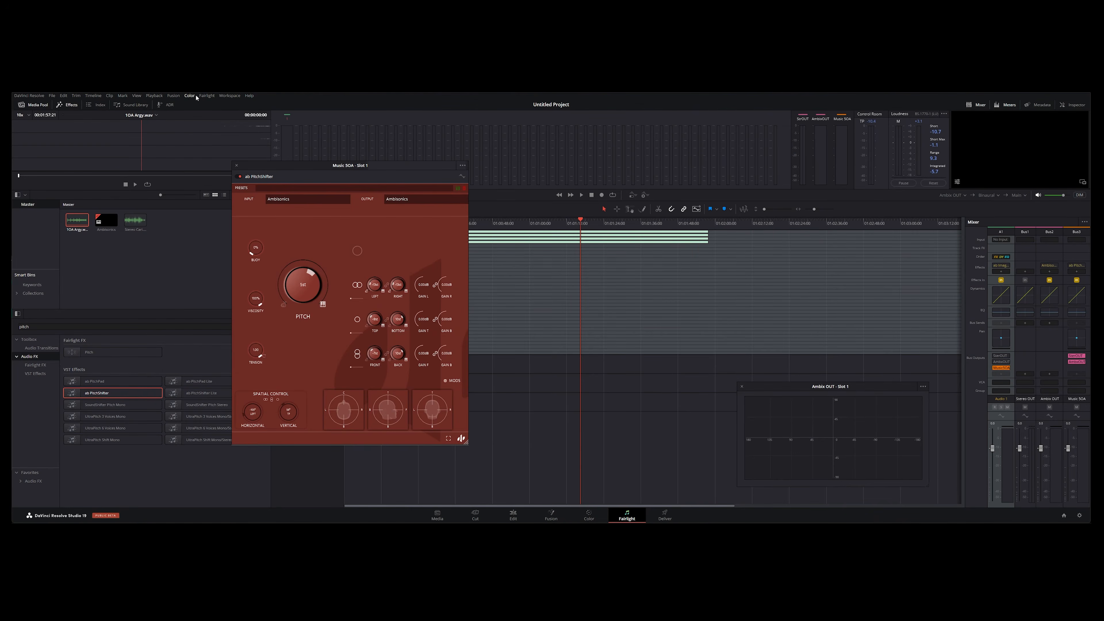
Remove the Music 5OA bus from the project.
click(207, 96)
click(208, 114)
click(256, 283)
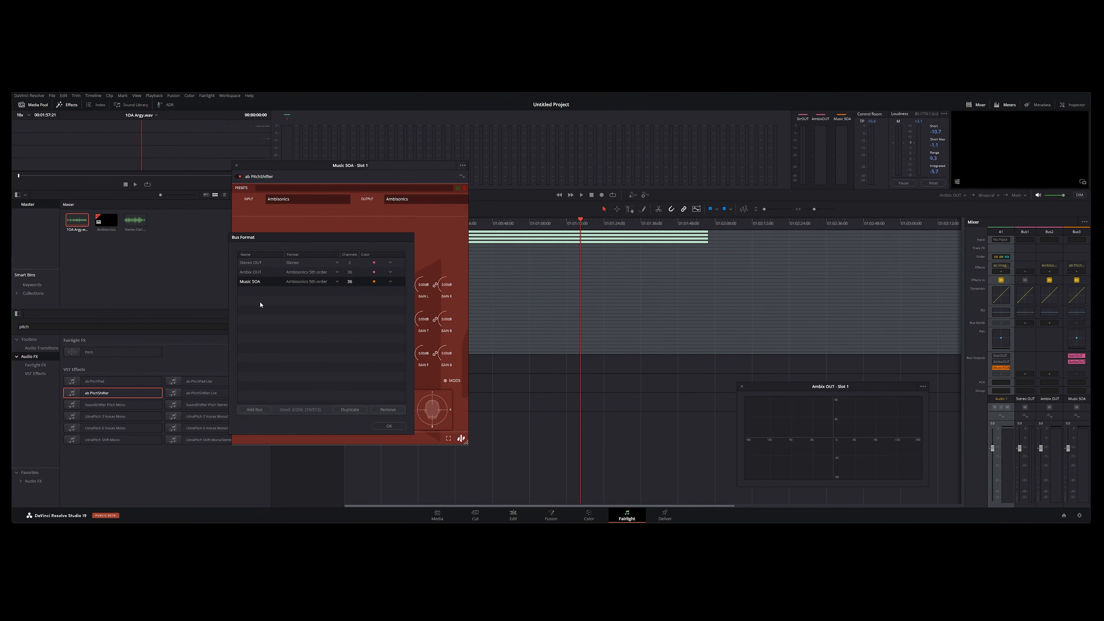
click(379, 411)
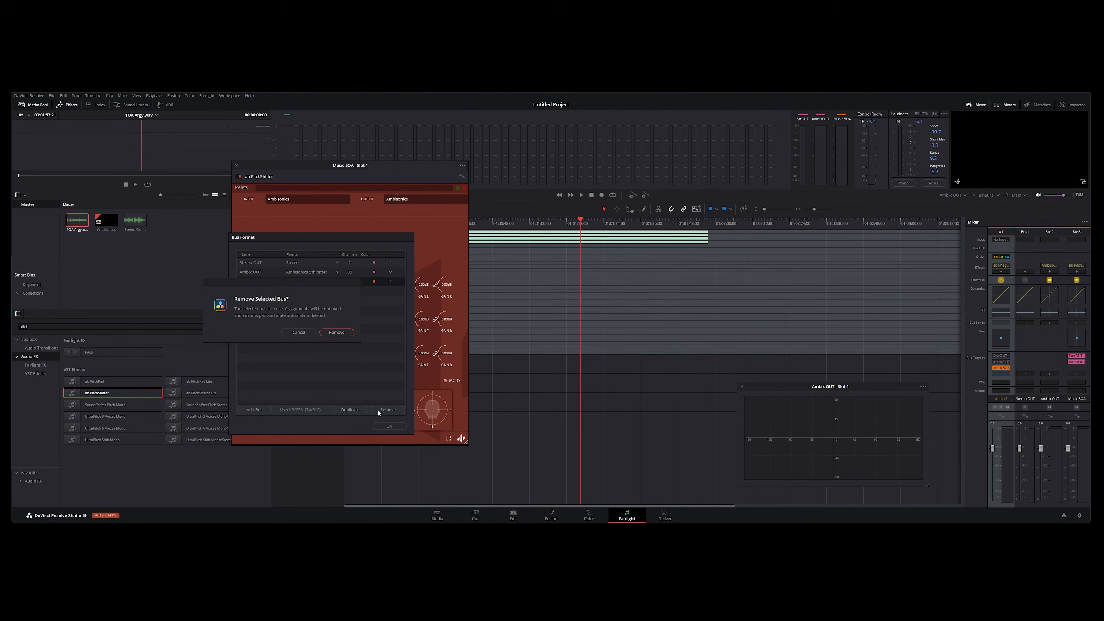
click(336, 333)
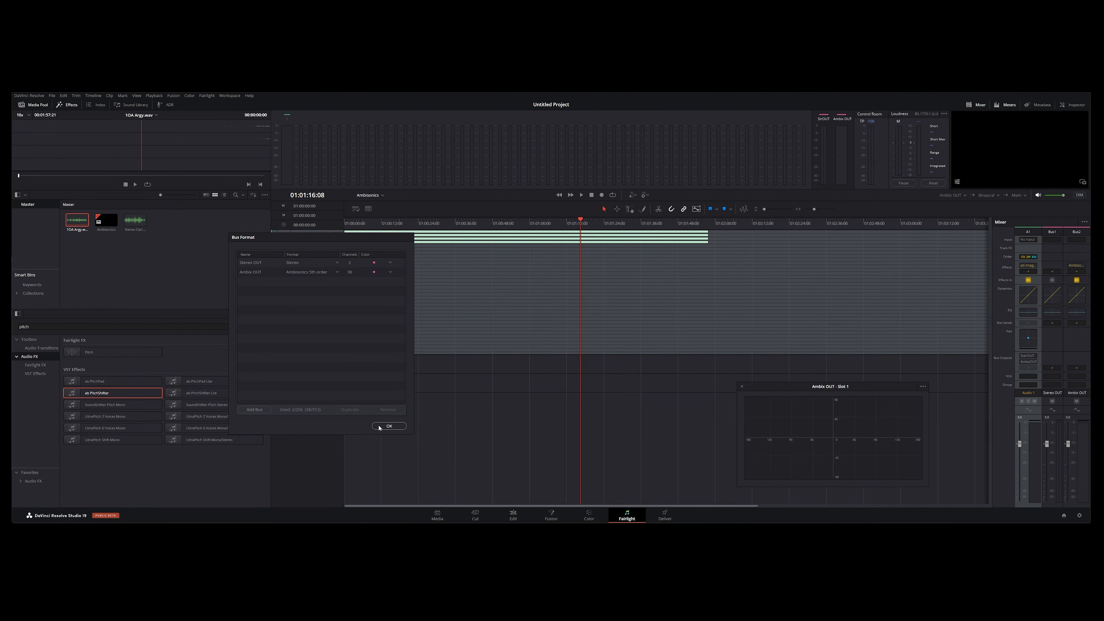
click(388, 426)
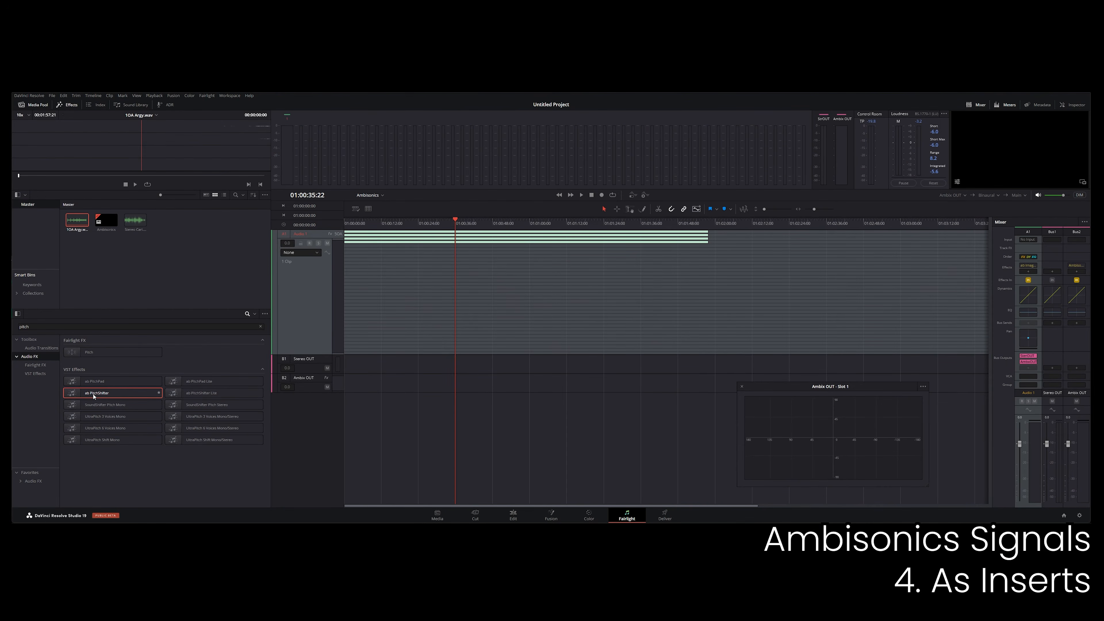
Add ab PitchShifter as an insert on Audio 1 and enable its left/right voices.
drag(901, 301, 1029, 271)
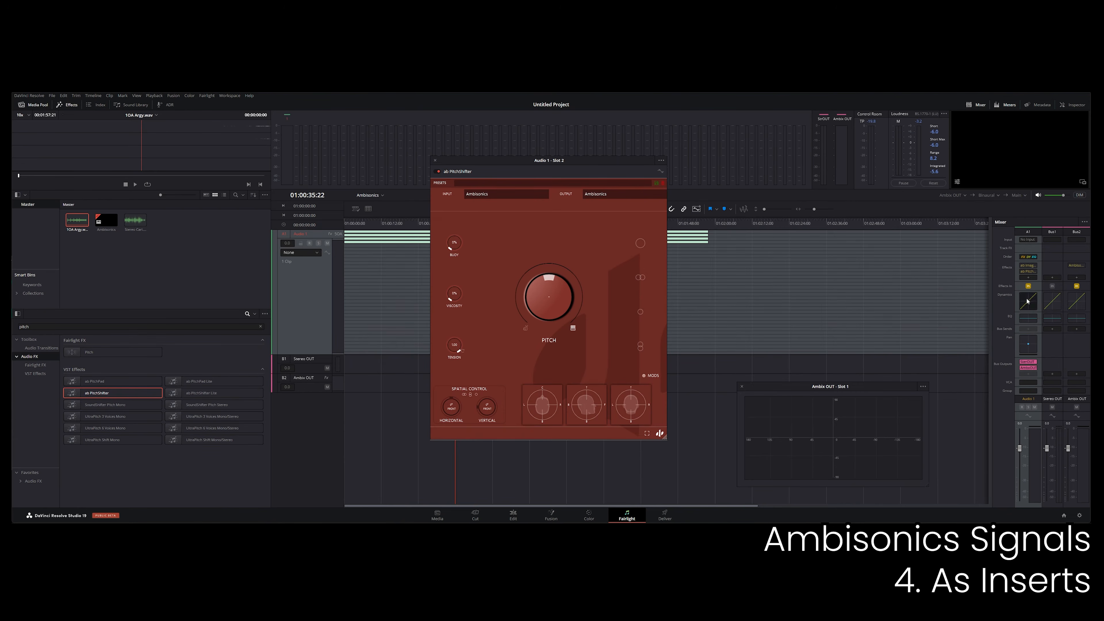
drag(569, 172, 552, 173)
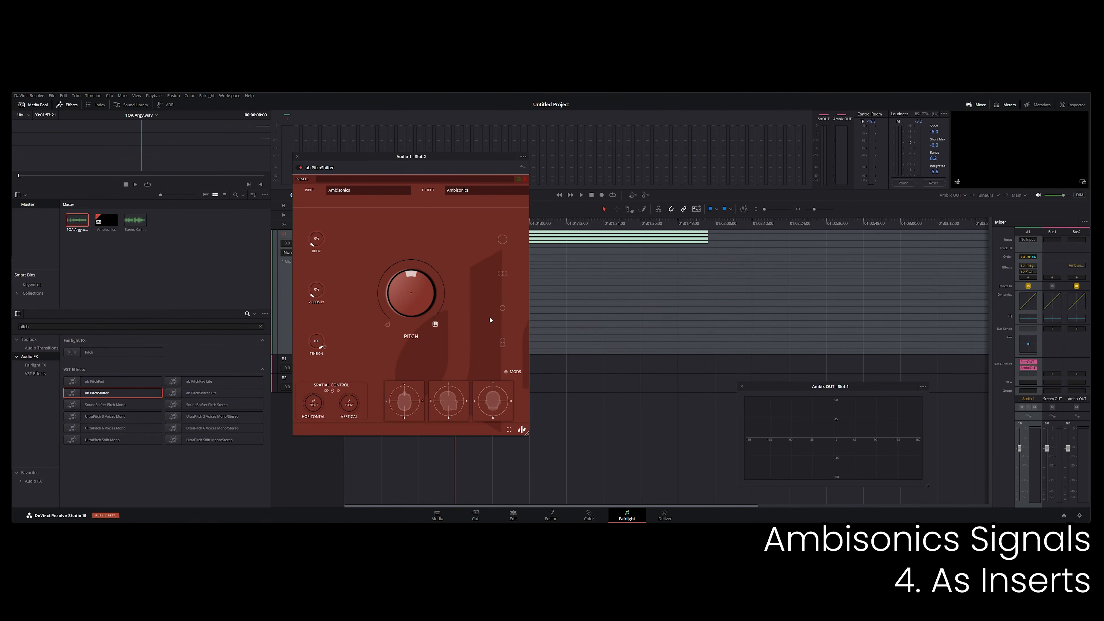
click(503, 274)
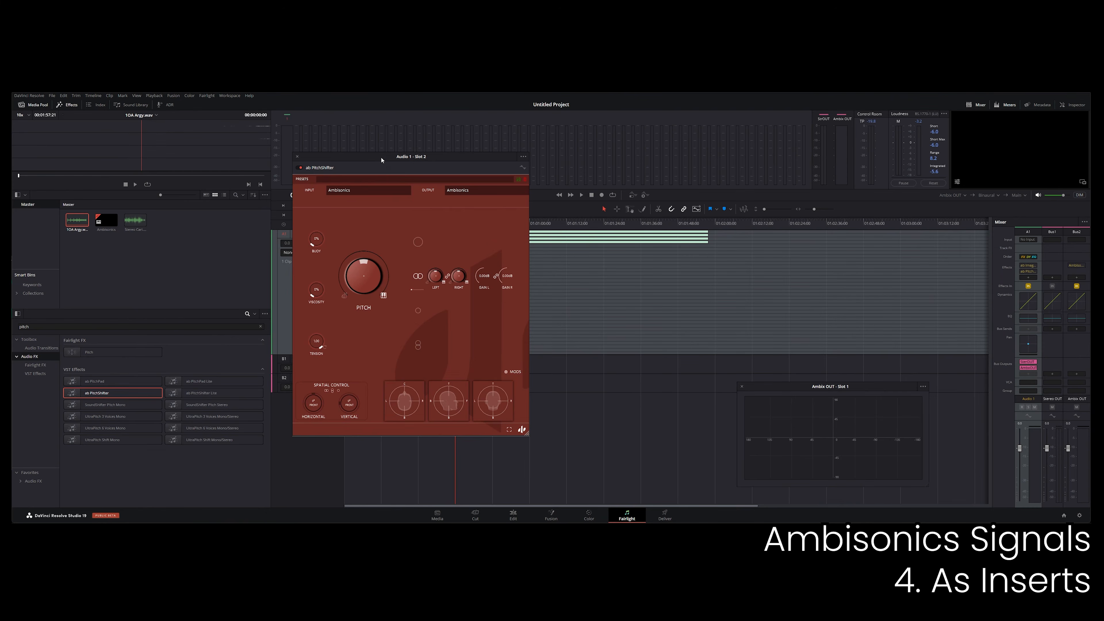
drag(381, 159, 211, 166)
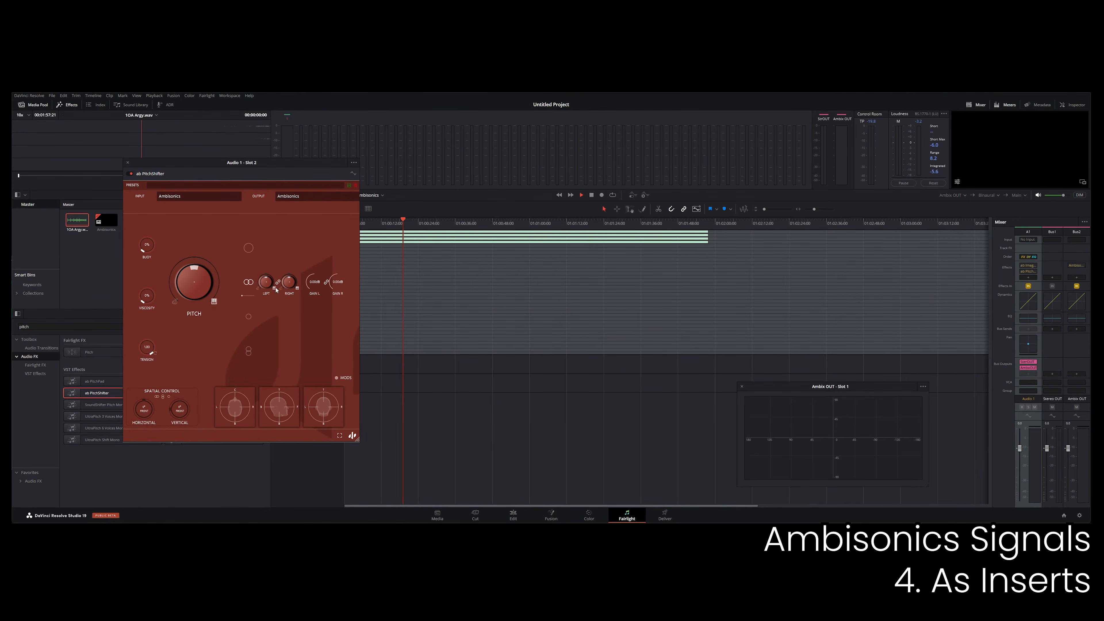
Raise the viscosity, detune the left and right voices, and adjust the spatial control in ab PitchShifter during playback.
drag(148, 298, 149, 261)
drag(290, 284, 266, 300)
drag(145, 422, 180, 408)
Enable the front/back and omni voices, tune the omni pitch, and rotate the sound field with ab PitchShifter's spatial control.
click(249, 350)
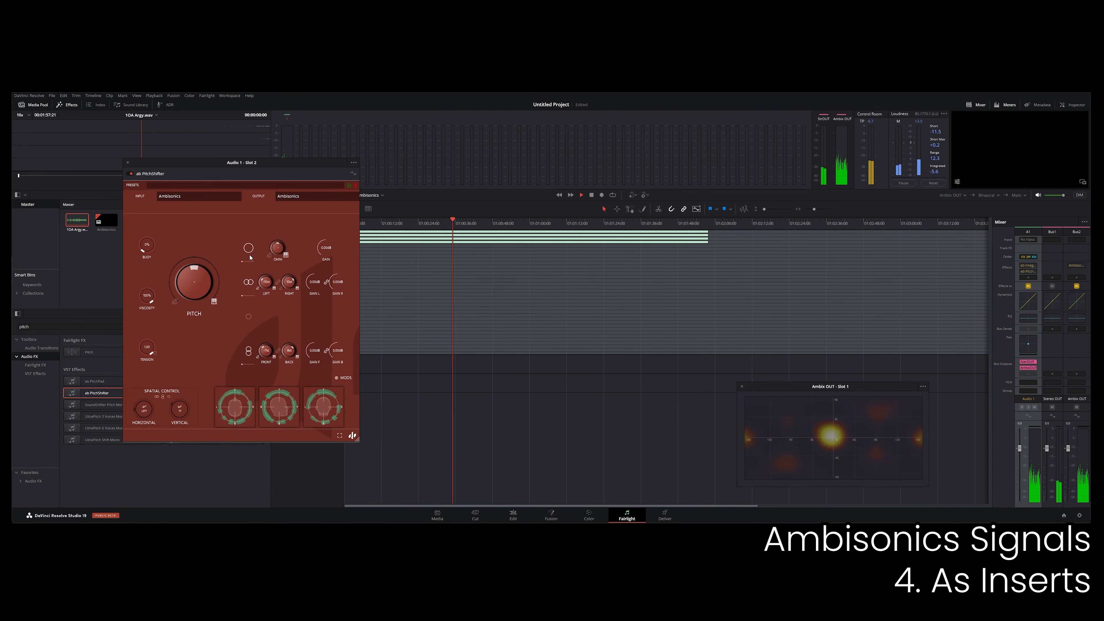
drag(276, 255, 276, 262)
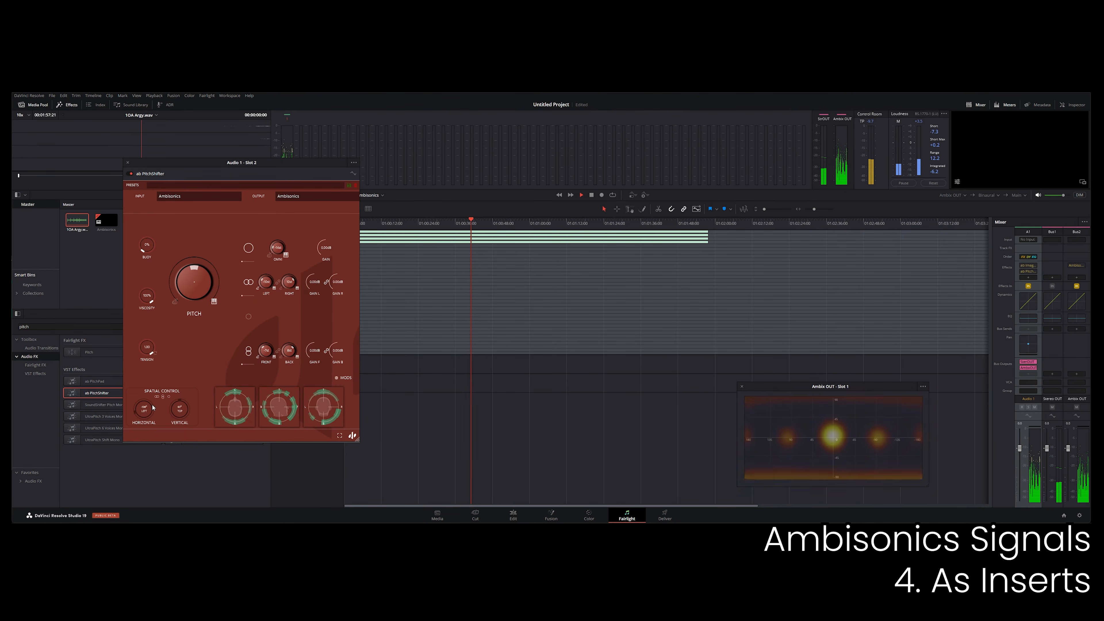
drag(148, 405, 176, 438)
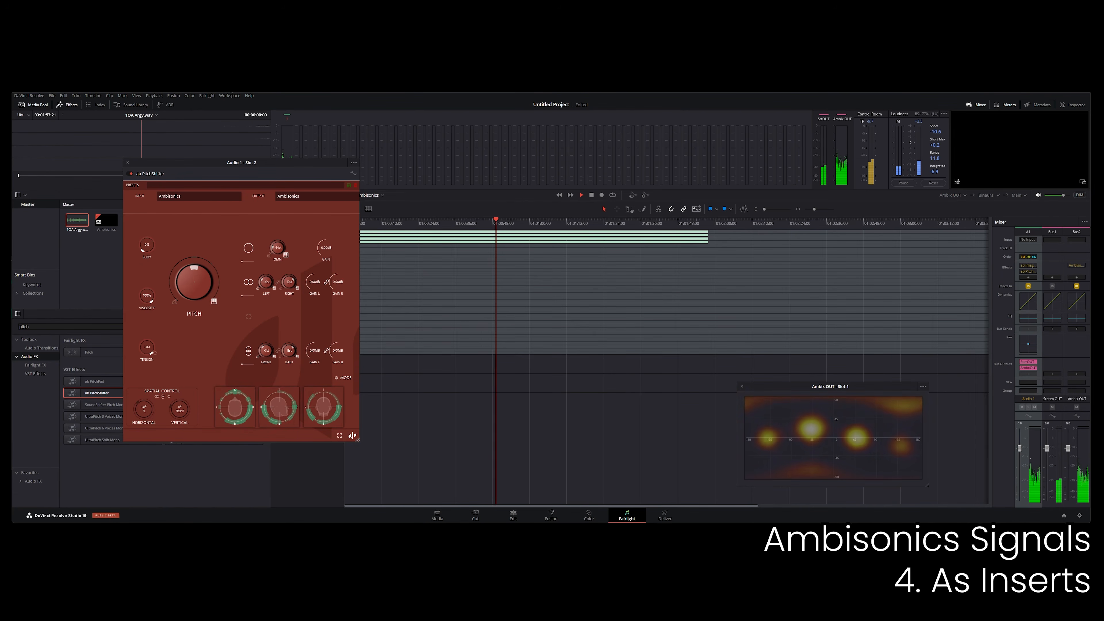
Search the effects for astrom and insert ab Astrometry Delay on Audio 1, arranging both plugin windows side by side.
drag(204, 174, 266, 178)
click(47, 326)
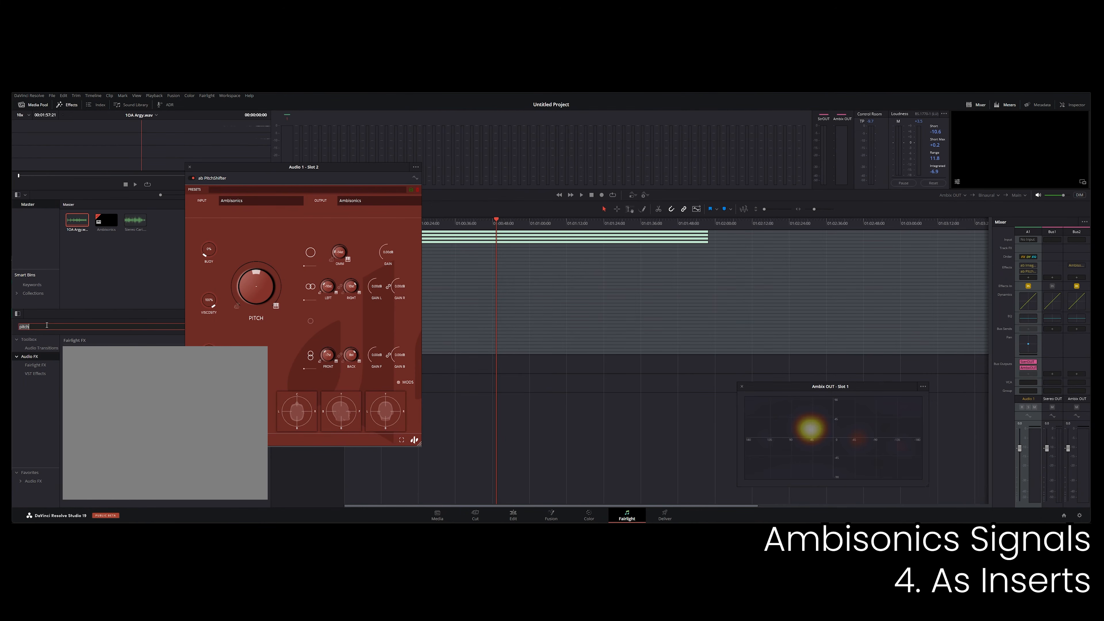
text(astrom)
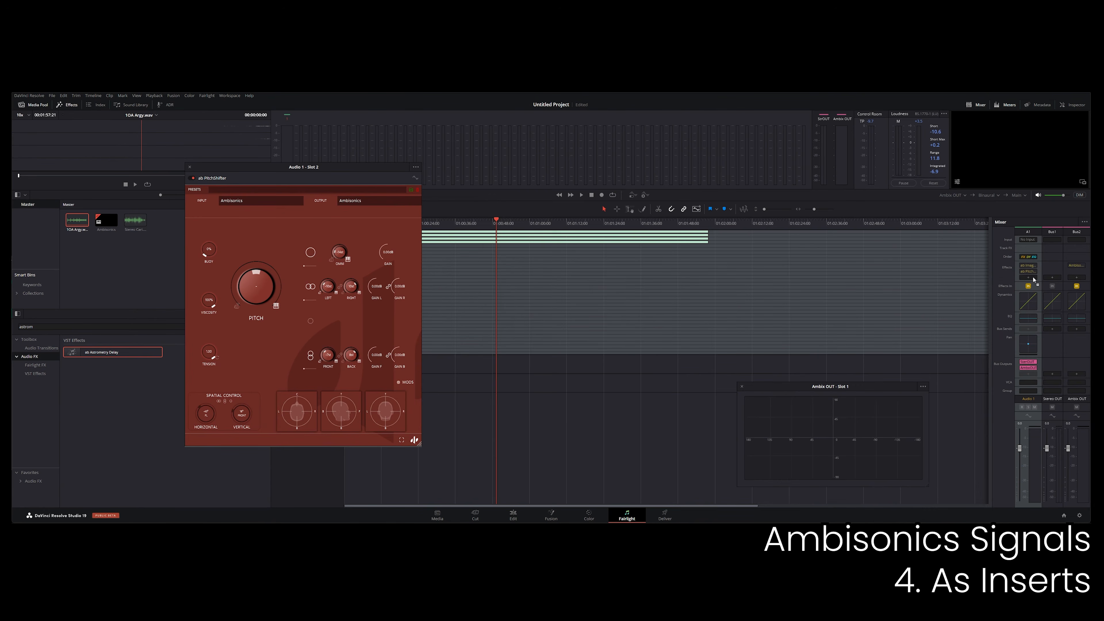
drag(1033, 280, 1022, 285)
drag(318, 175, 236, 172)
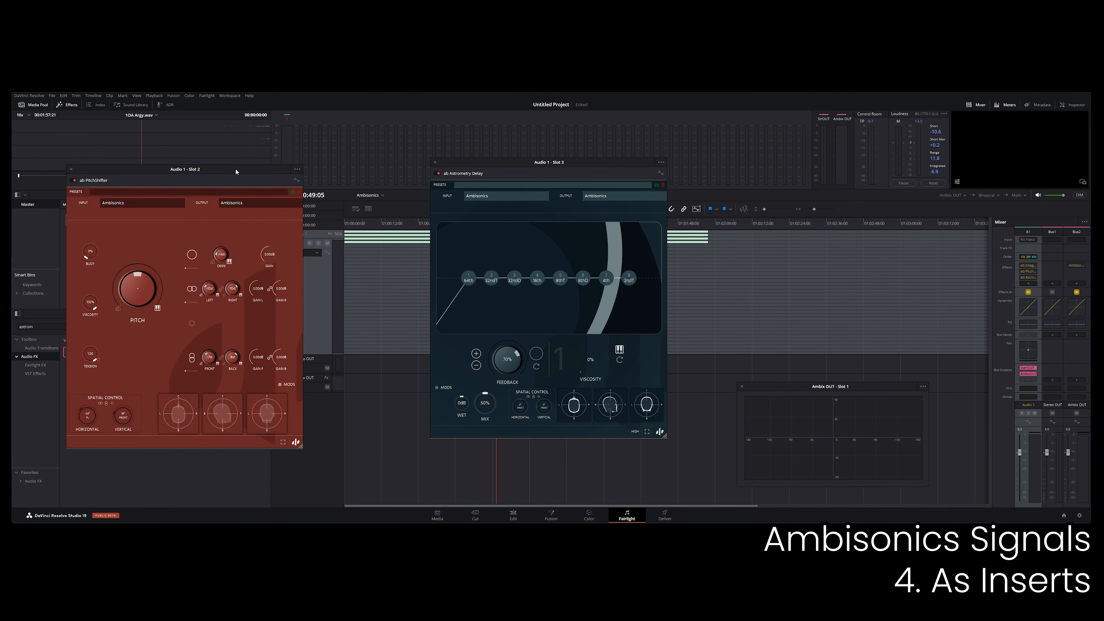
drag(502, 164, 390, 173)
Load the Atmospheric - Springy preset in ab Astrometry Delay and set its input and output to Ambisonics.
click(368, 195)
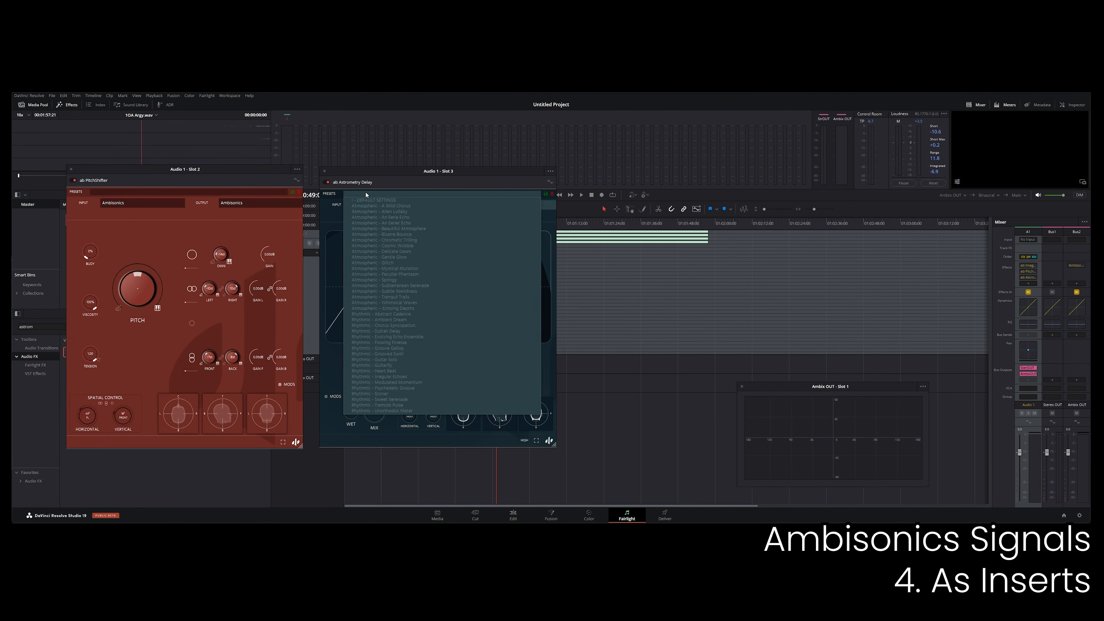
click(389, 281)
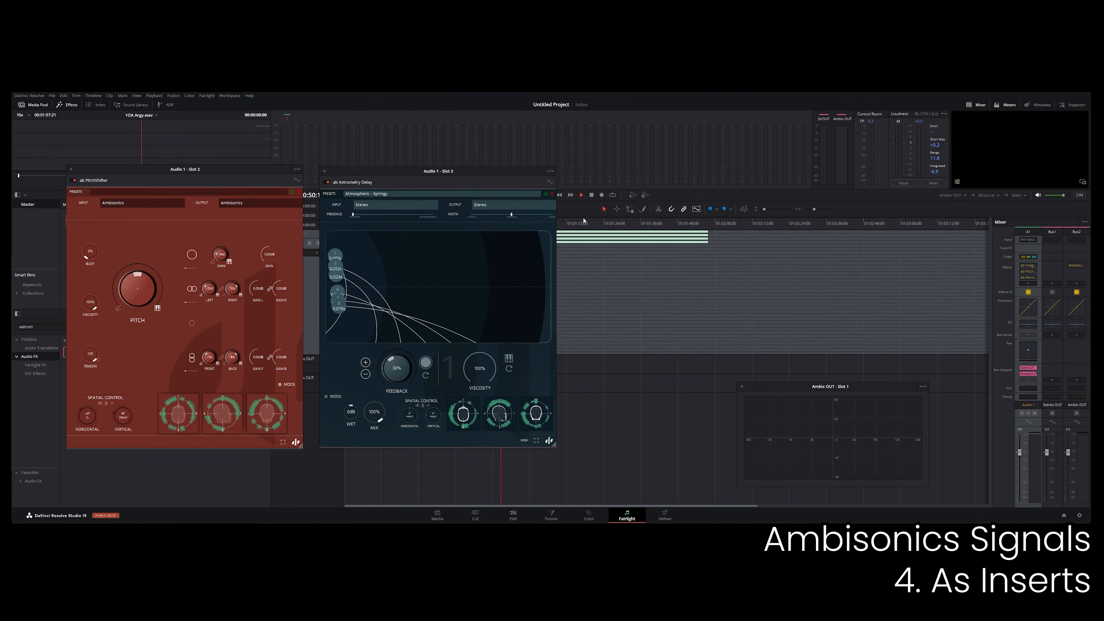
click(404, 205)
click(367, 224)
click(480, 204)
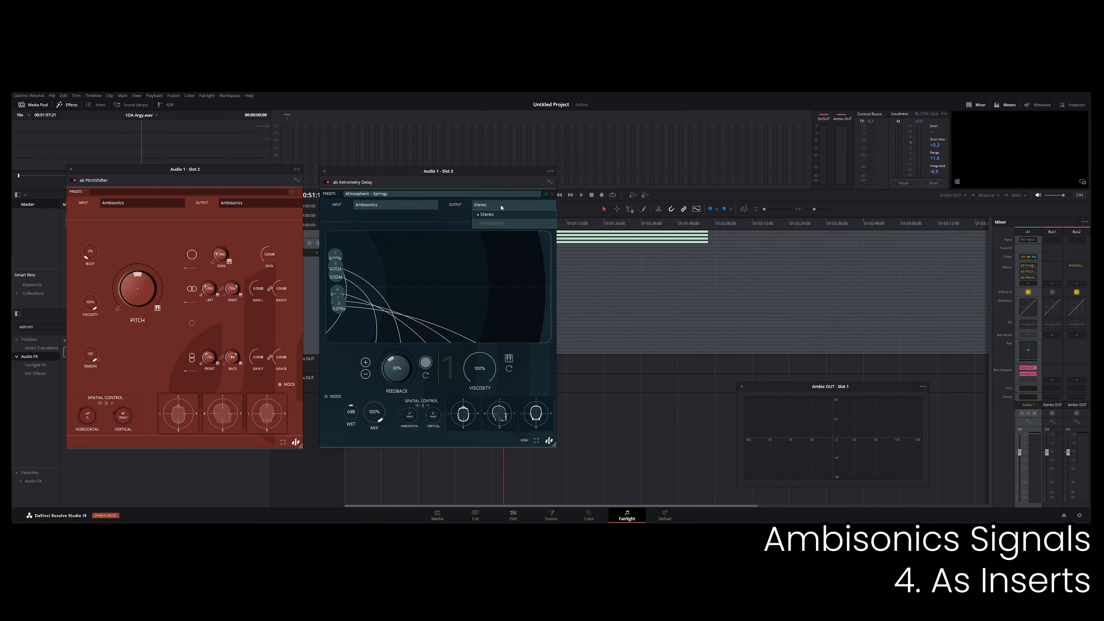
click(496, 223)
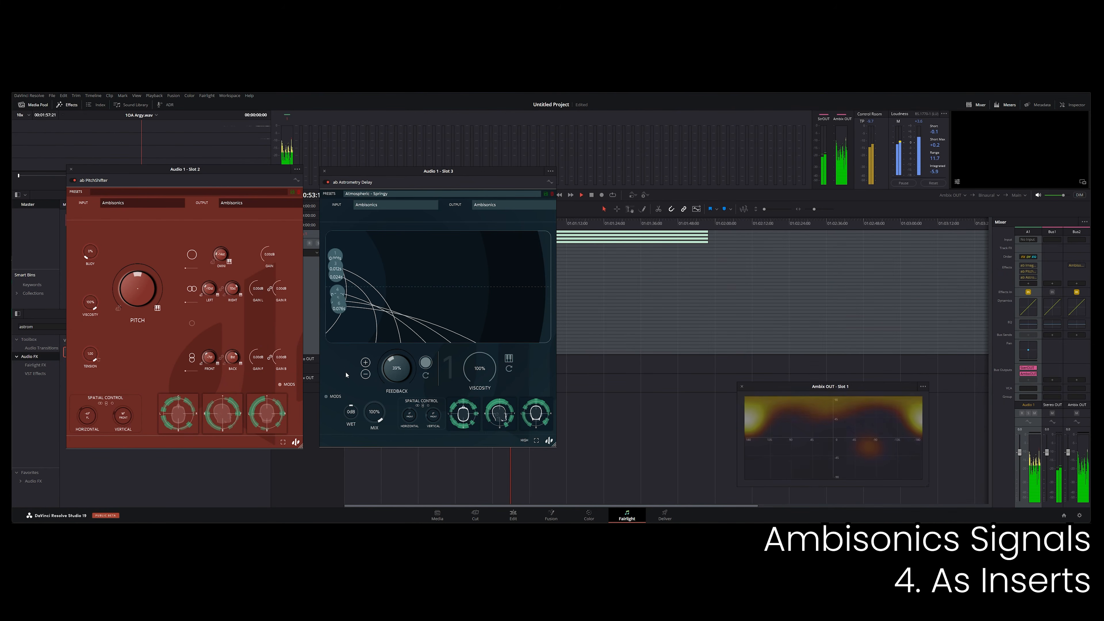
Spread the delay taps across ab Astrometry Delay's graph to different times during playback.
drag(339, 307, 418, 274)
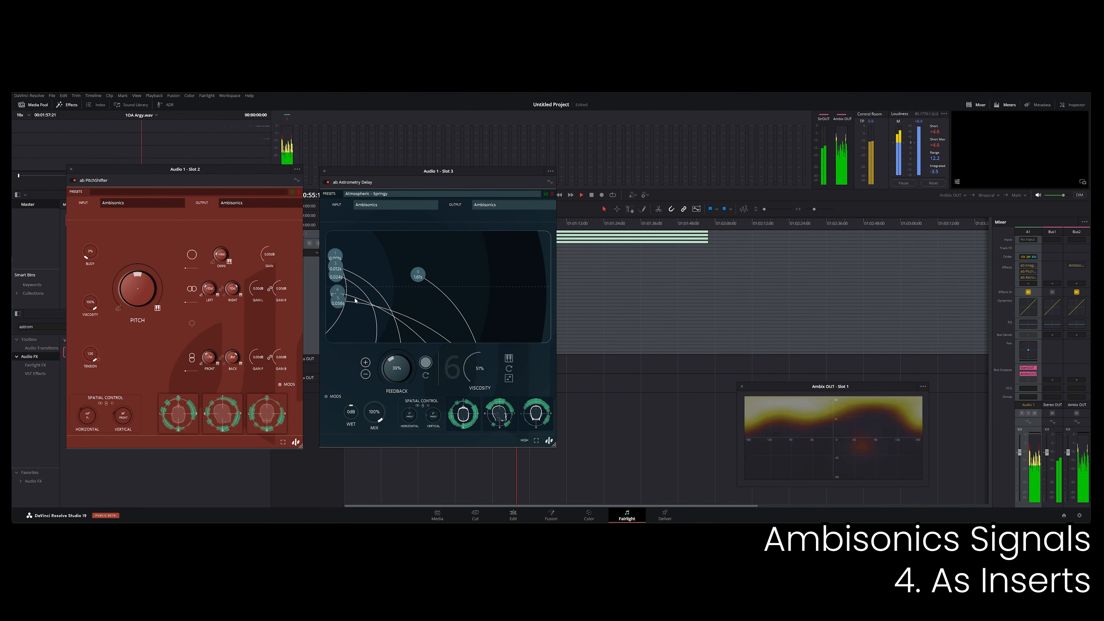
drag(338, 301, 469, 263)
drag(337, 292, 366, 306)
drag(335, 256, 394, 307)
drag(383, 257, 496, 285)
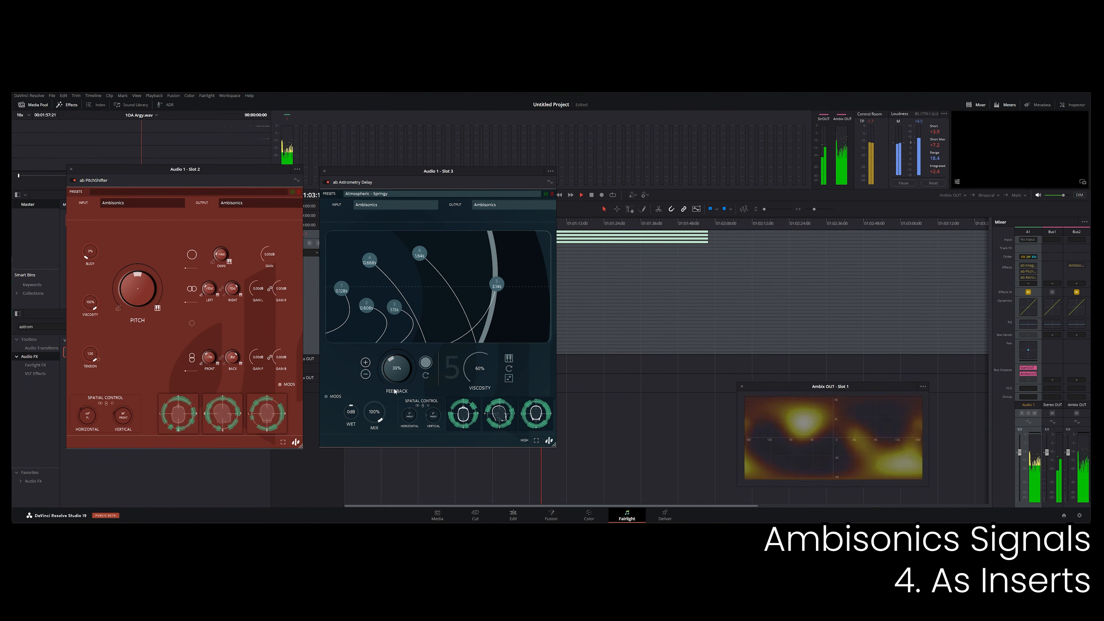
drag(401, 308, 407, 303)
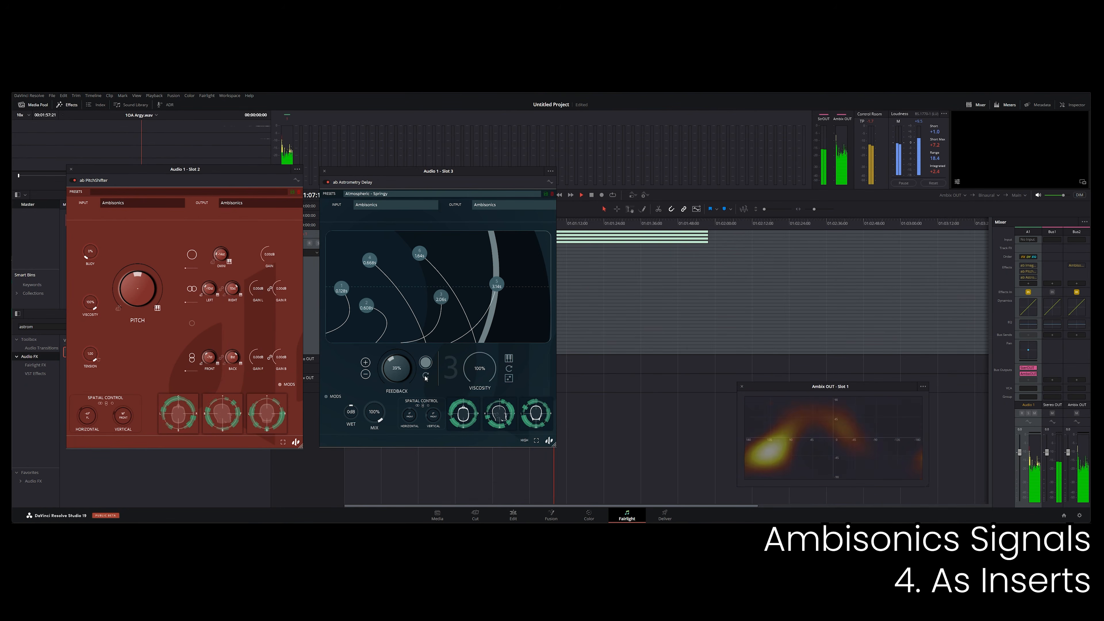
Rearrange the later delay taps on ab Astrometry Delay's graph during playback and set tap 6's viscosity to 100%.
drag(410, 416, 439, 383)
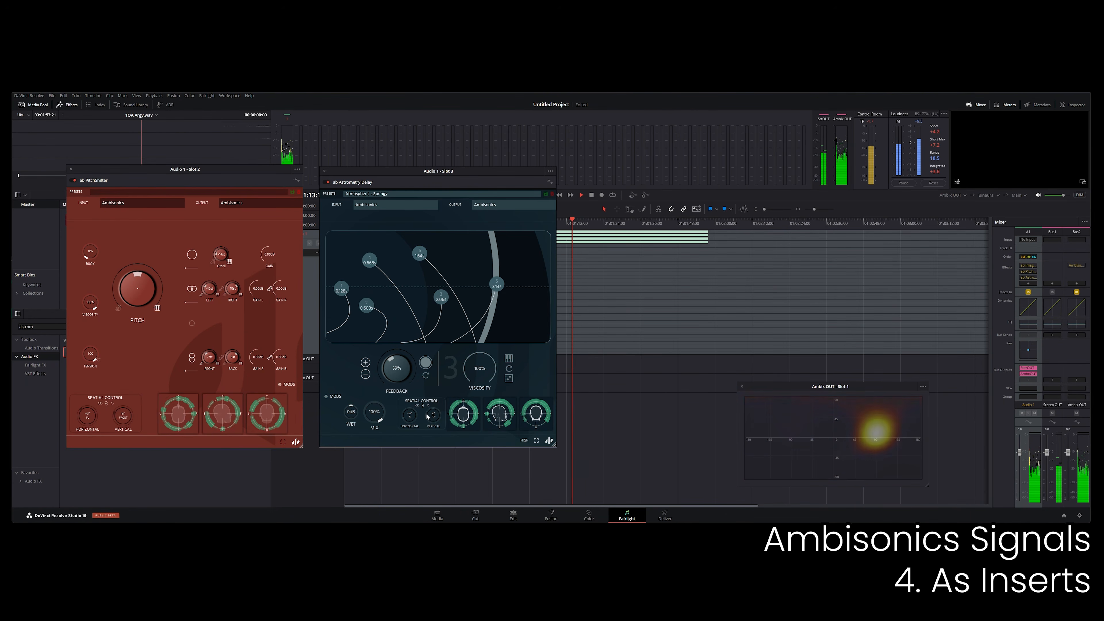
drag(369, 259, 511, 289)
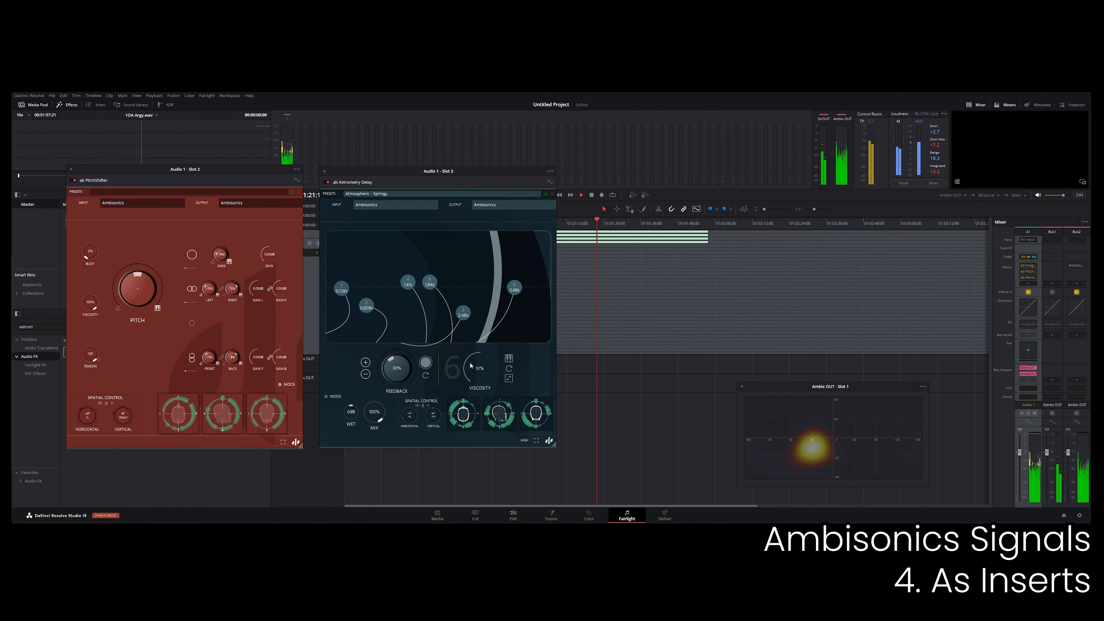
drag(471, 366, 473, 333)
drag(515, 287, 498, 272)
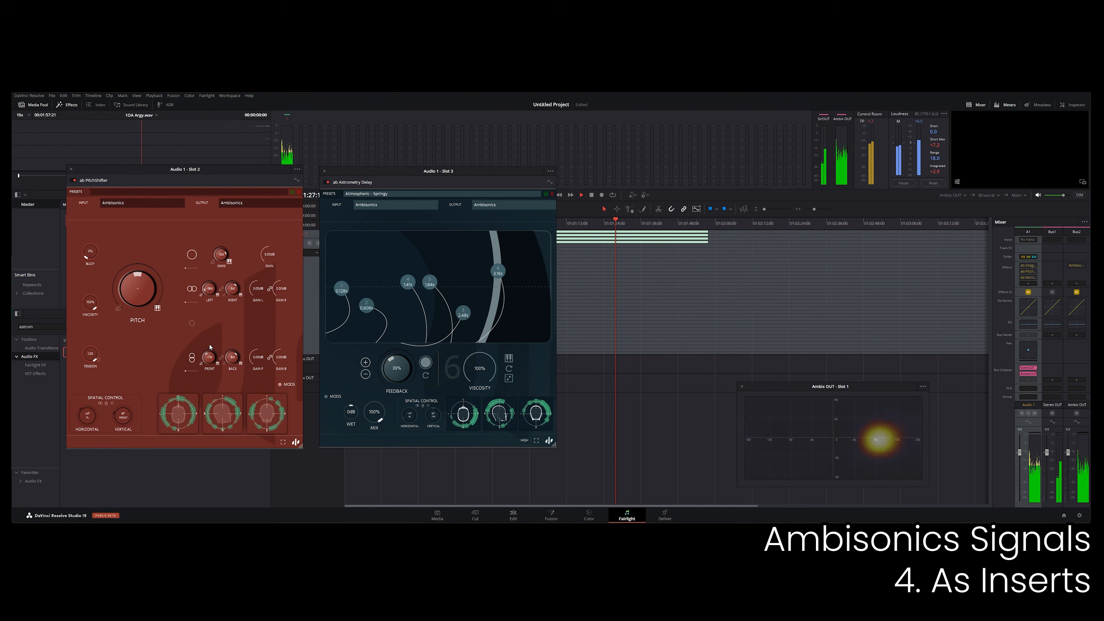
Move tap 4 to a shorter delay of about 1.07 s and tap 6 to about 3.50 s in ab Astrometry Delay.
drag(232, 357, 232, 370)
drag(408, 282, 390, 282)
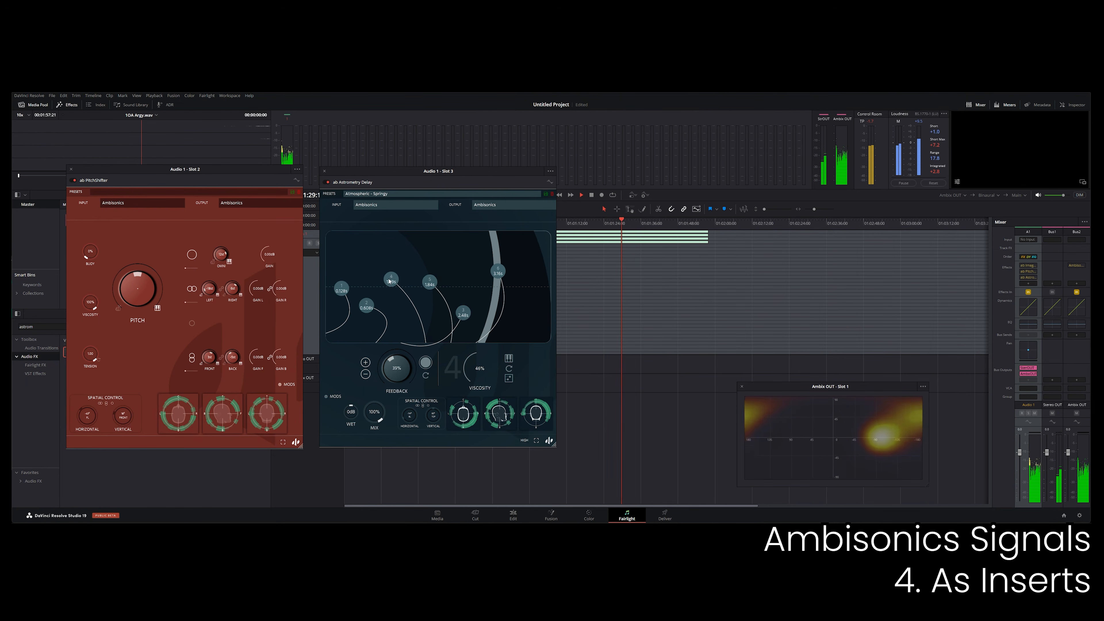
mouse_move(495, 271)
mouse_down()
mouse_move(362, 266)
mouse_move(482, 271)
mouse_up()
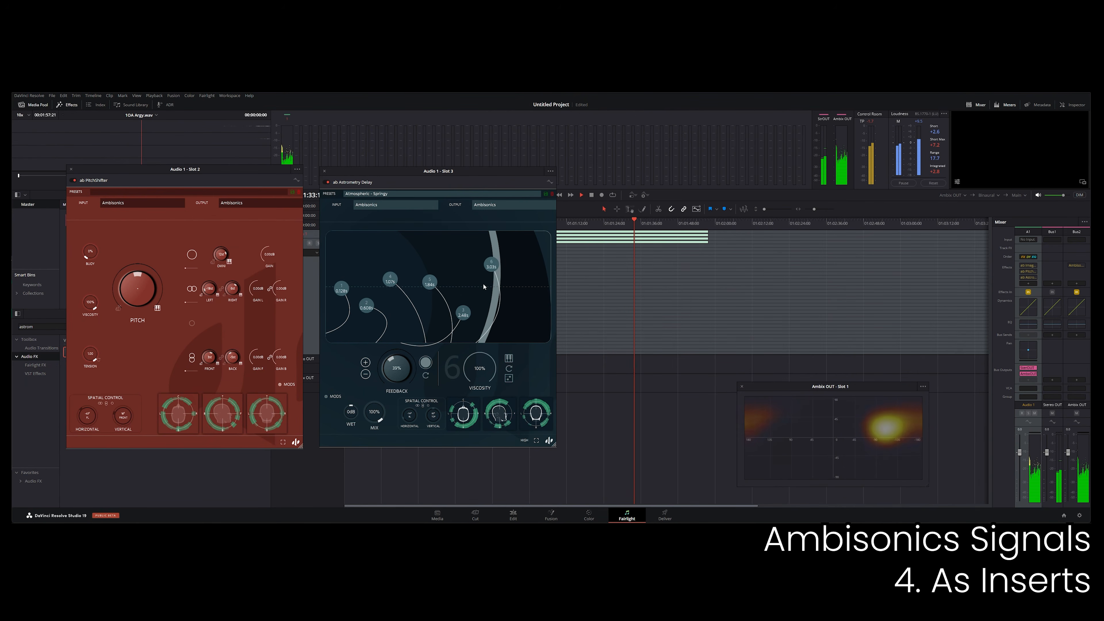
drag(506, 312, 471, 255)
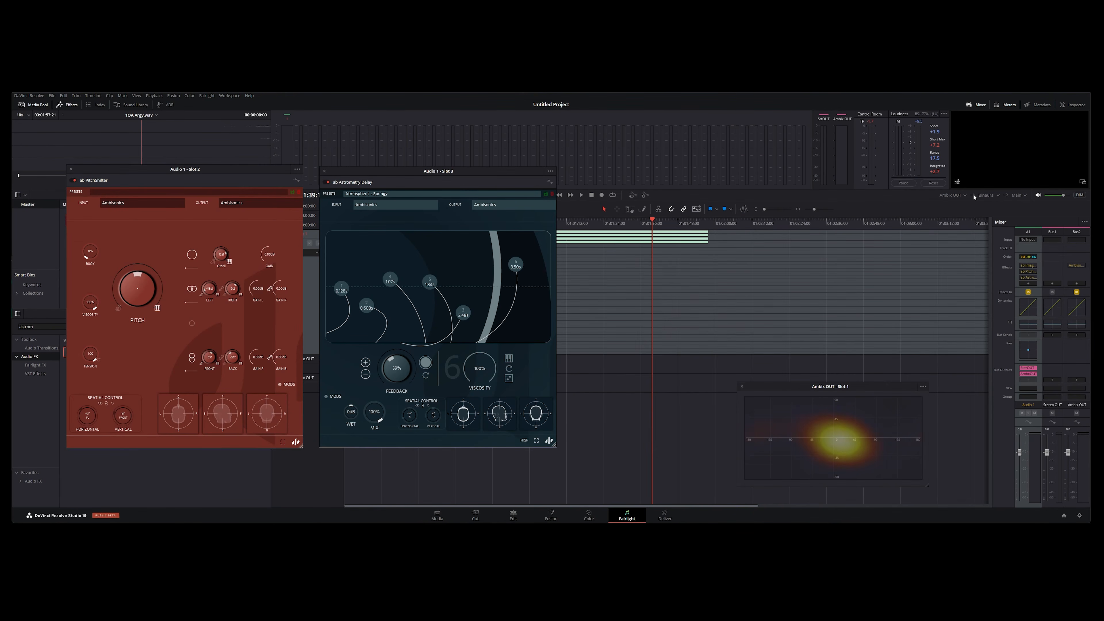
Show the monitoring format options available for the ambisonic output bus.
click(987, 196)
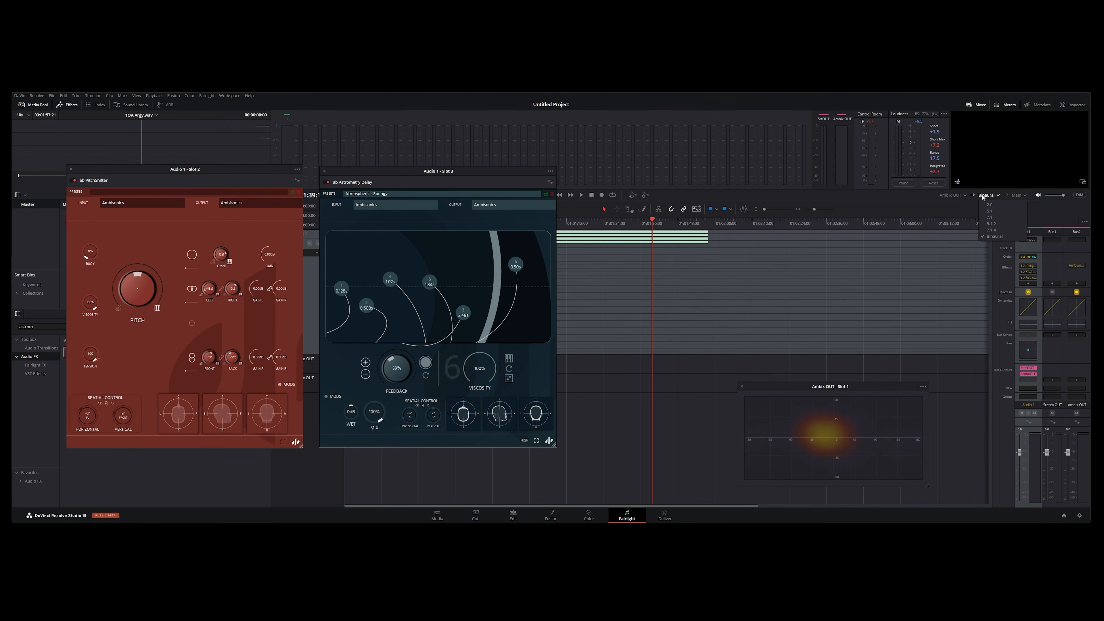